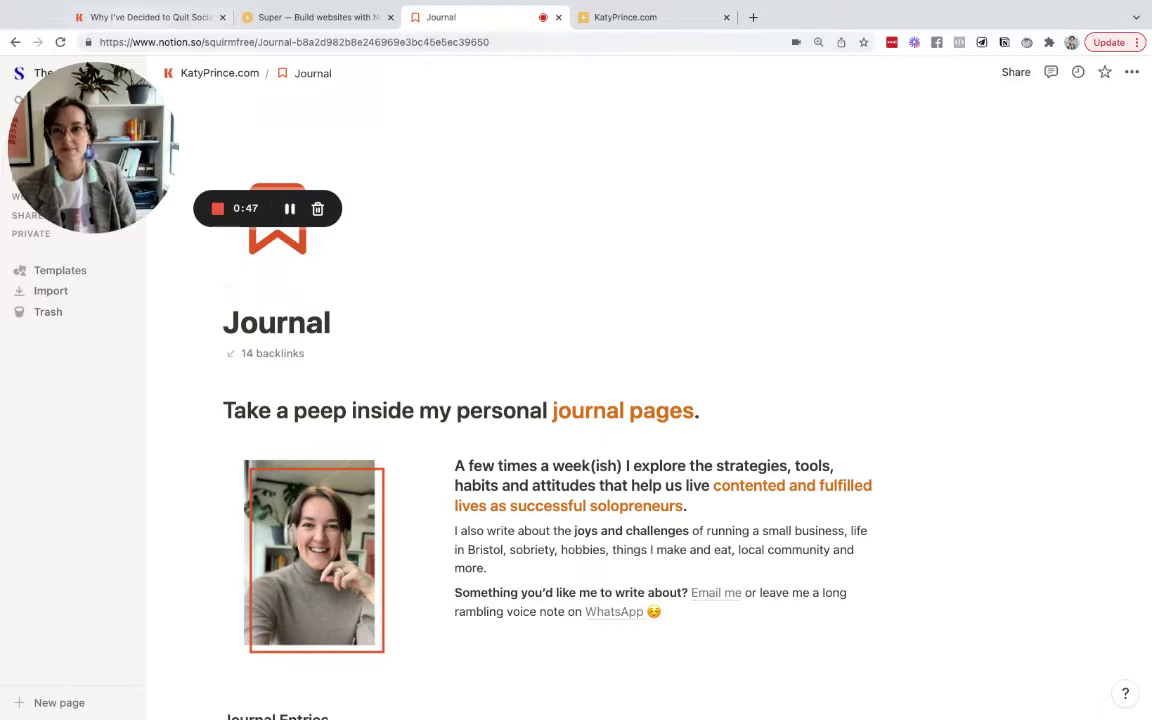
Browse the Super homepage, then return to the katyprince.com home page.
click(310, 17)
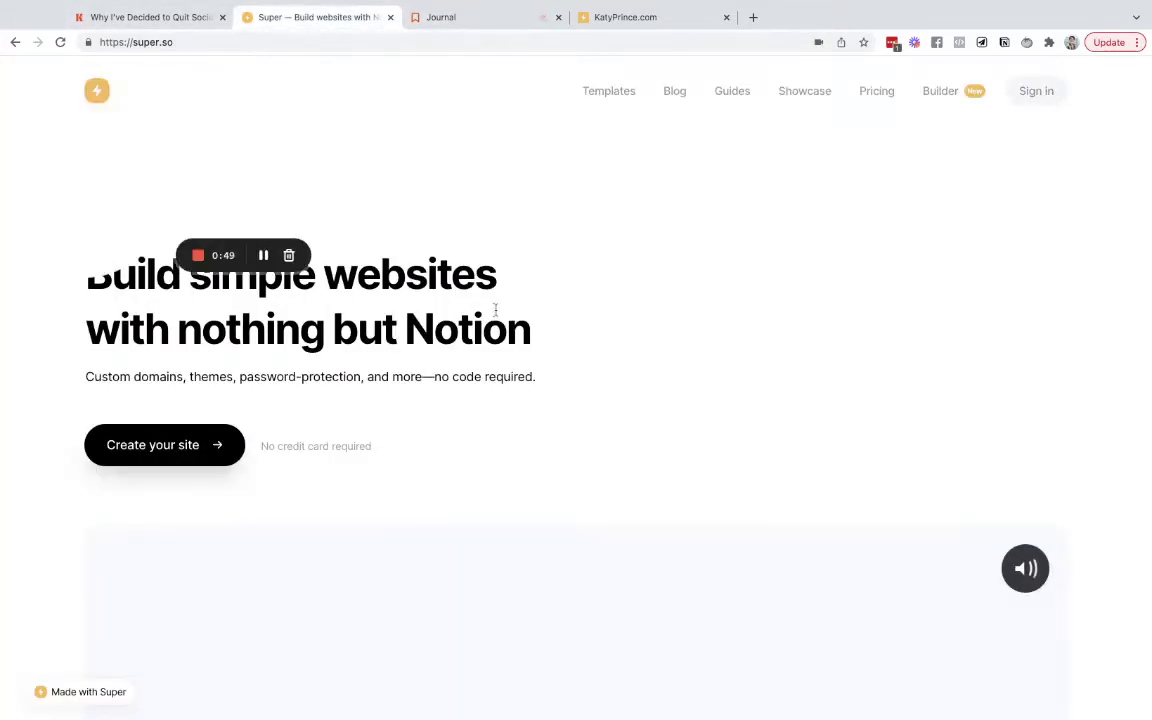
scroll(617, 249, down, 3)
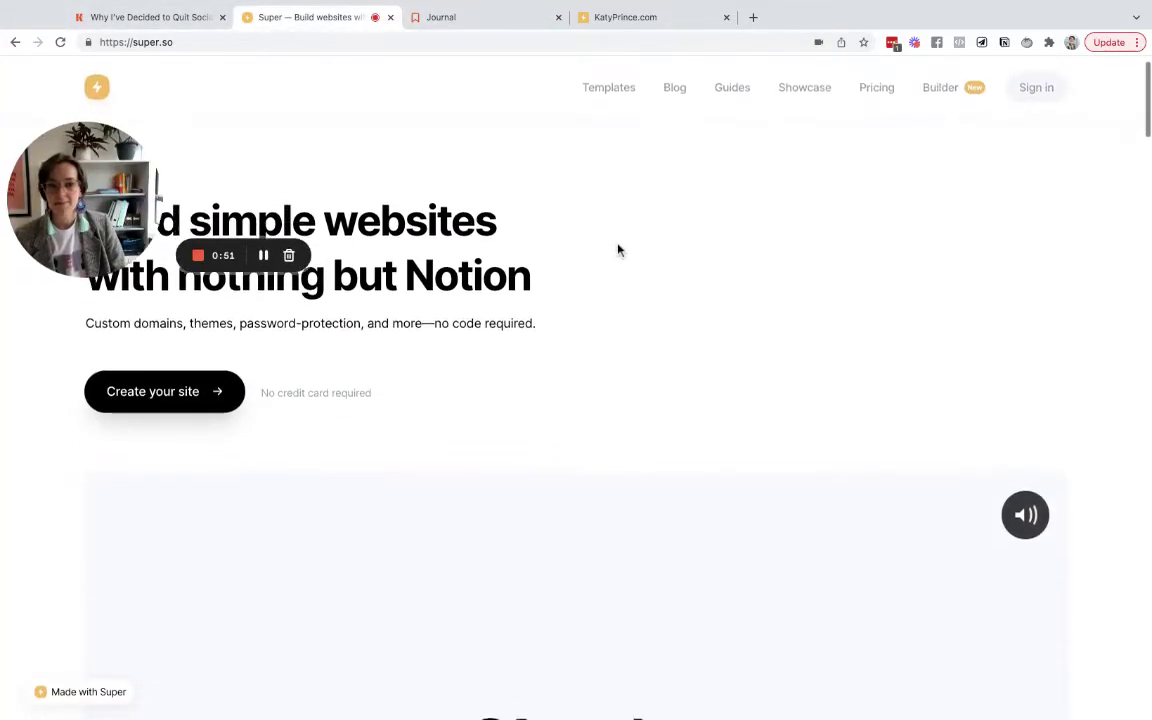
scroll(617, 249, up, 3)
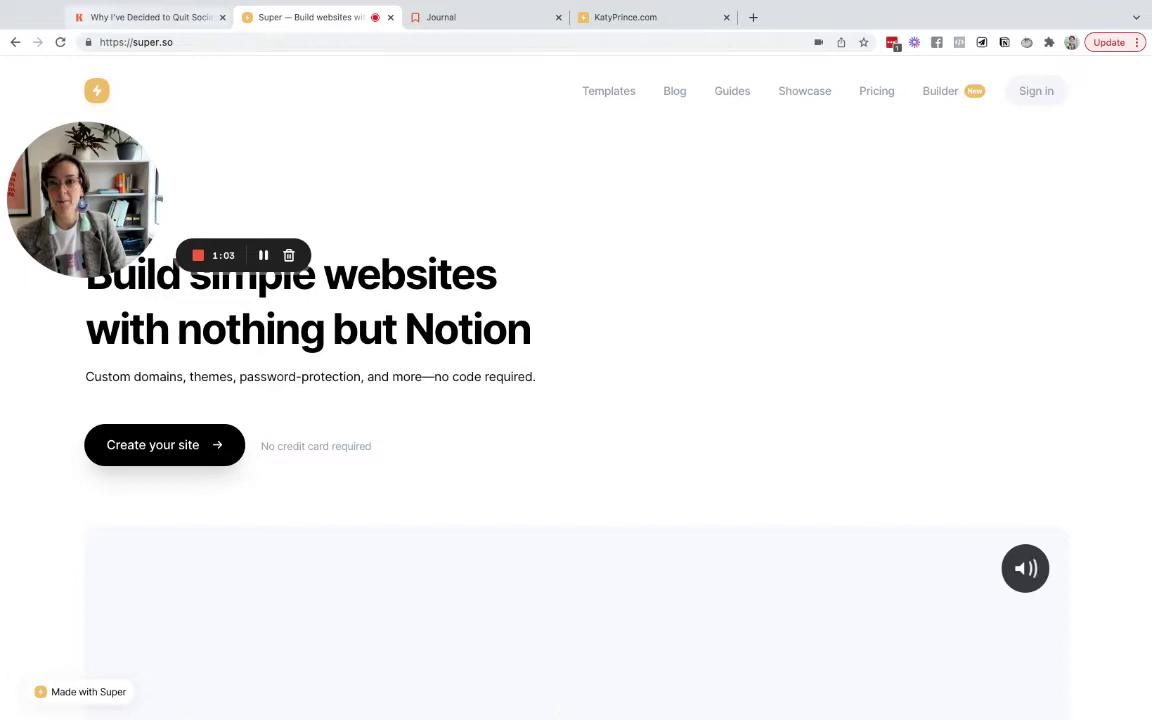
click(106, 12)
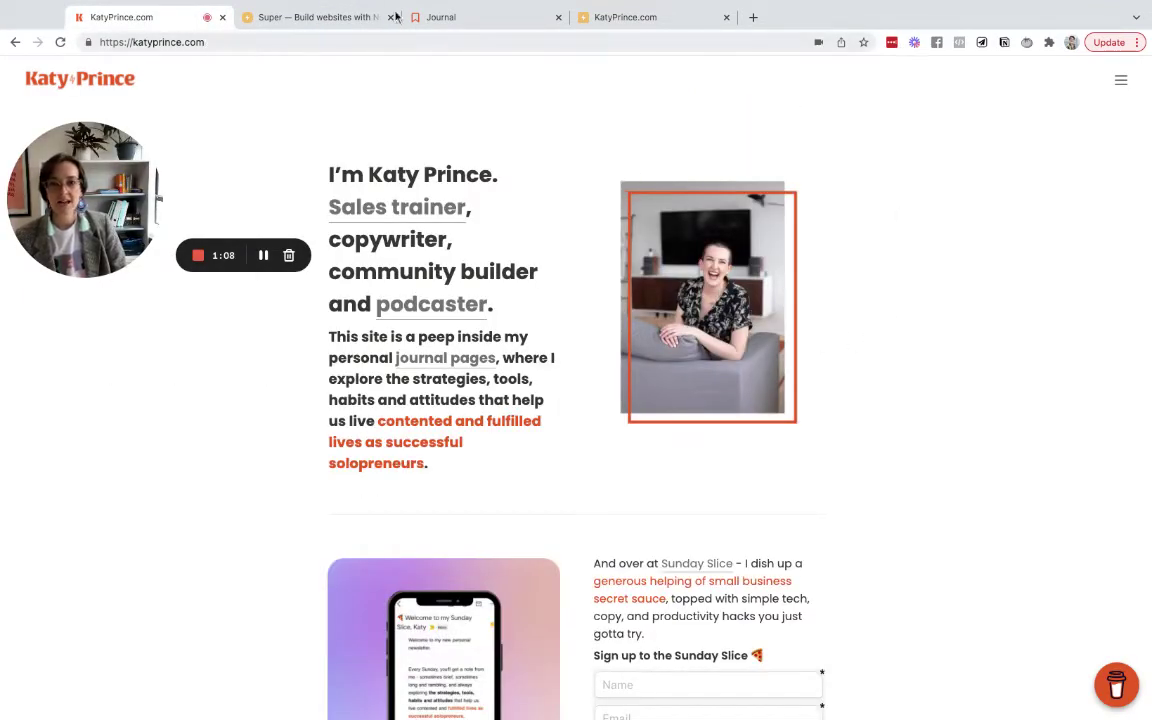
Scroll the katyprince.com home page and briefly open its navigation menu.
scroll(1010, 296, down, 5)
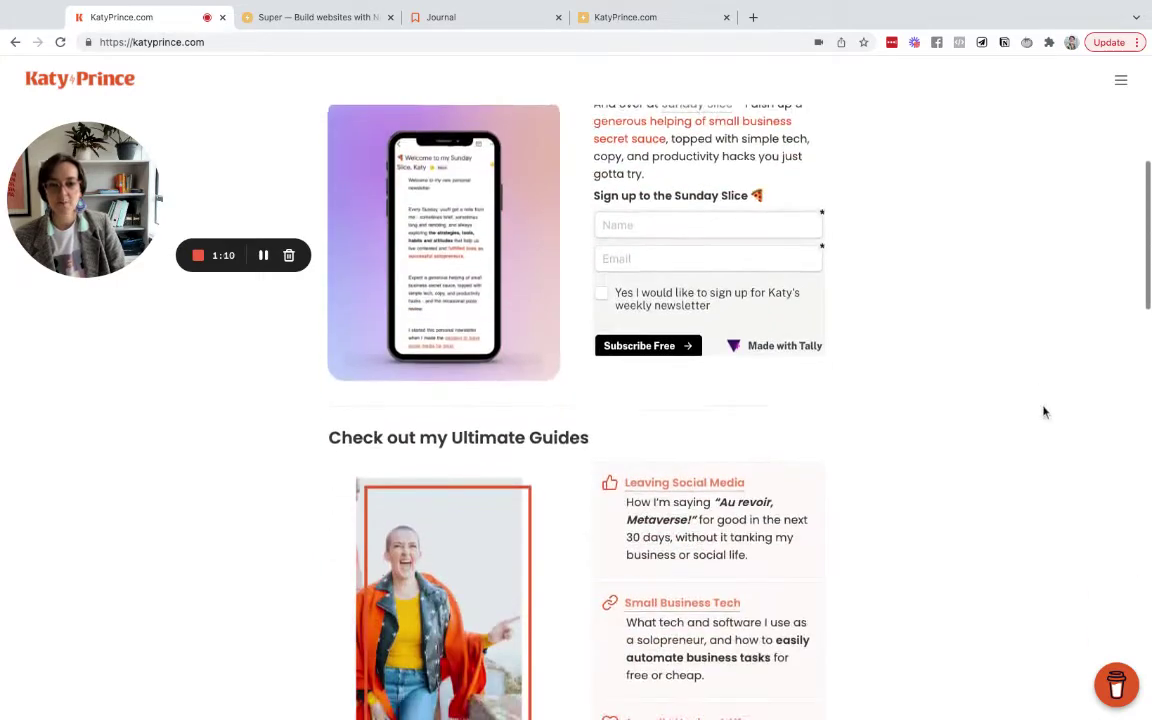
scroll(1026, 318, down, 5)
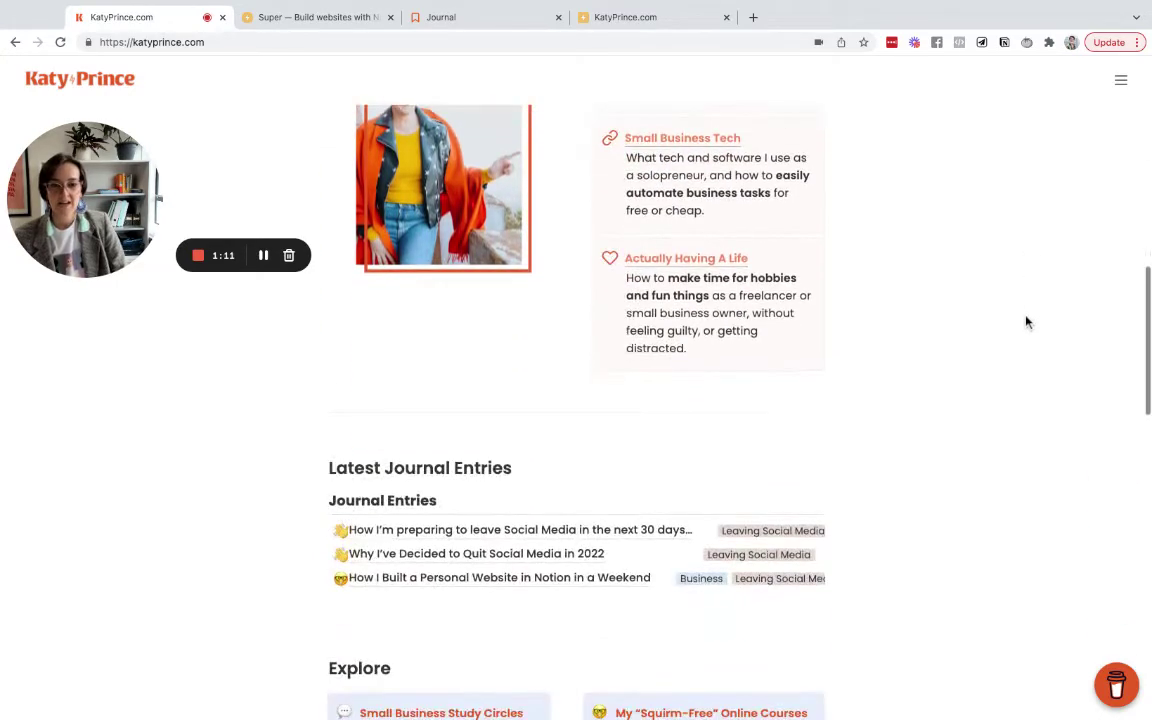
scroll(1026, 321, down, 2)
scroll(1026, 321, up, 15)
click(1121, 80)
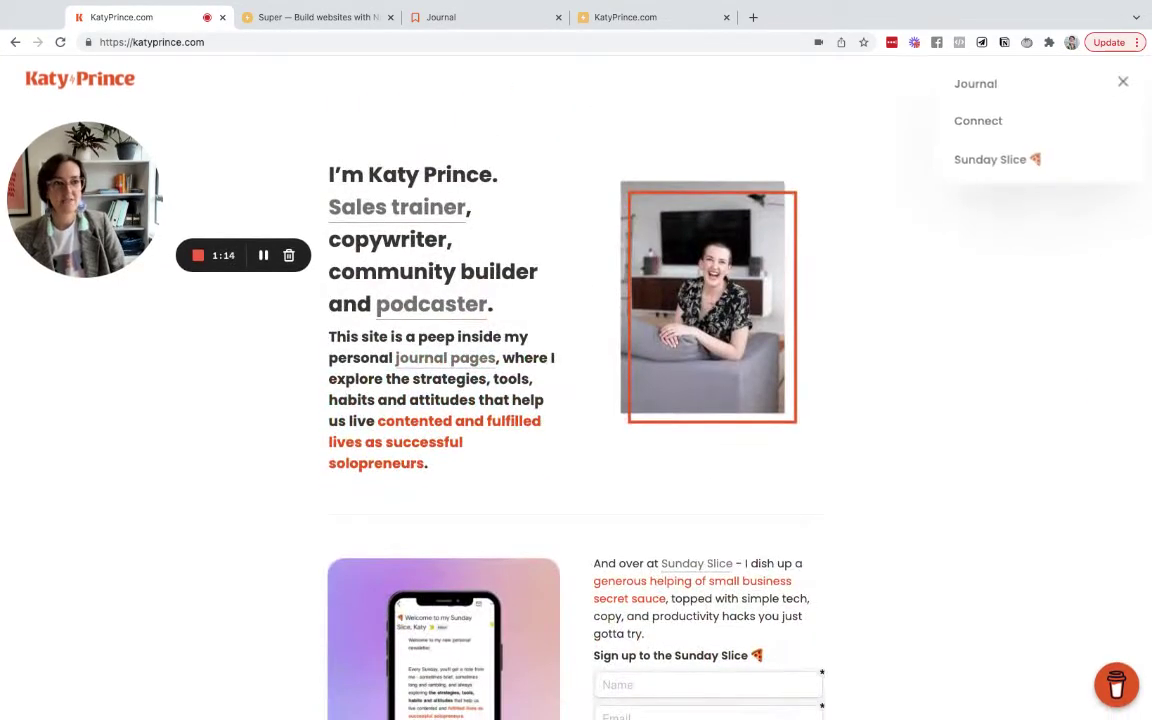
click(1123, 81)
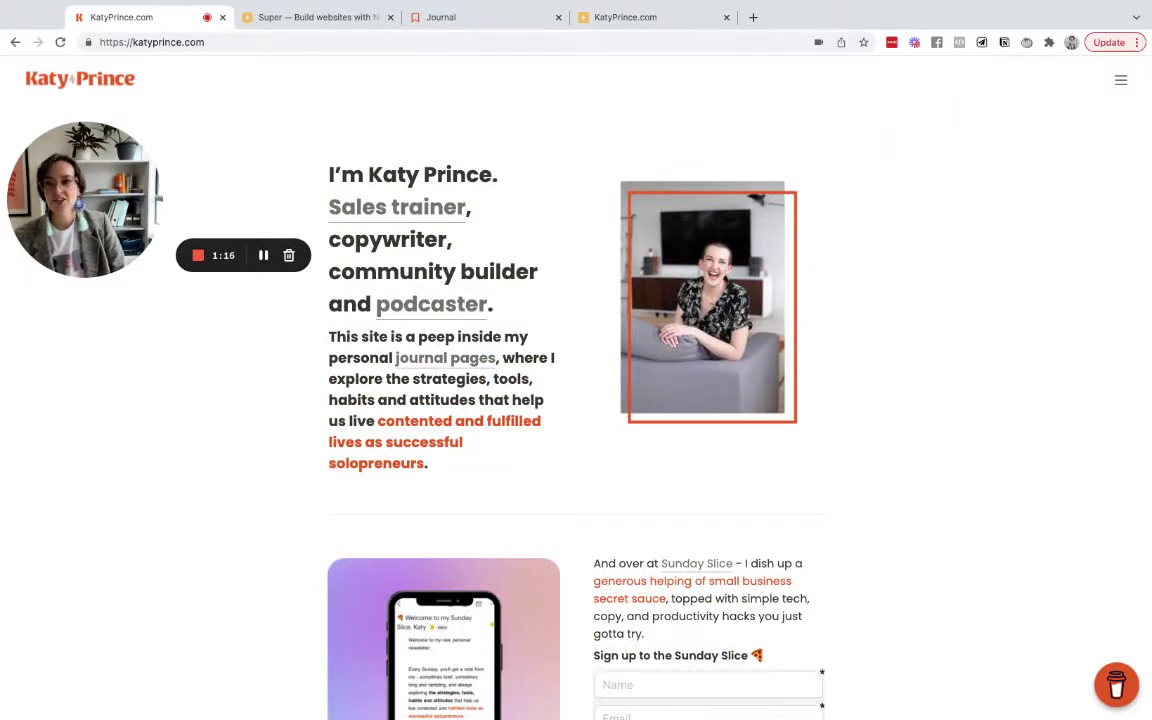
Open the Journal page from the footer and browse its three journal entry cards.
scroll(938, 391, down, 8)
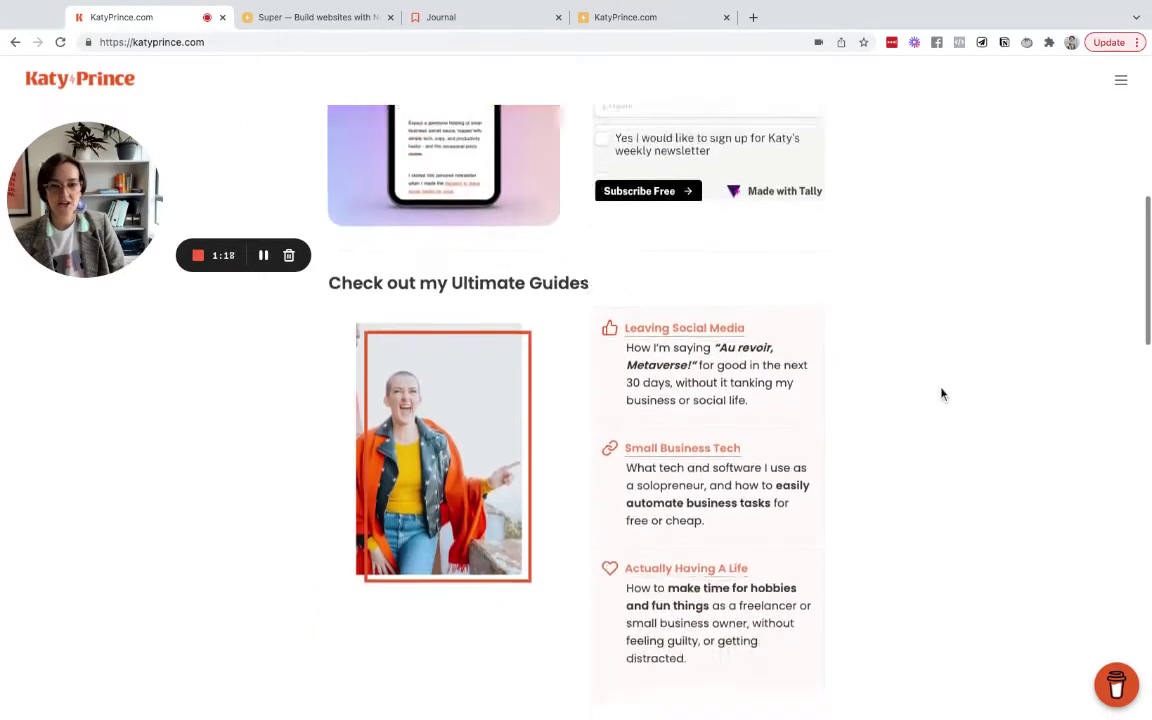
scroll(941, 394, down, 7)
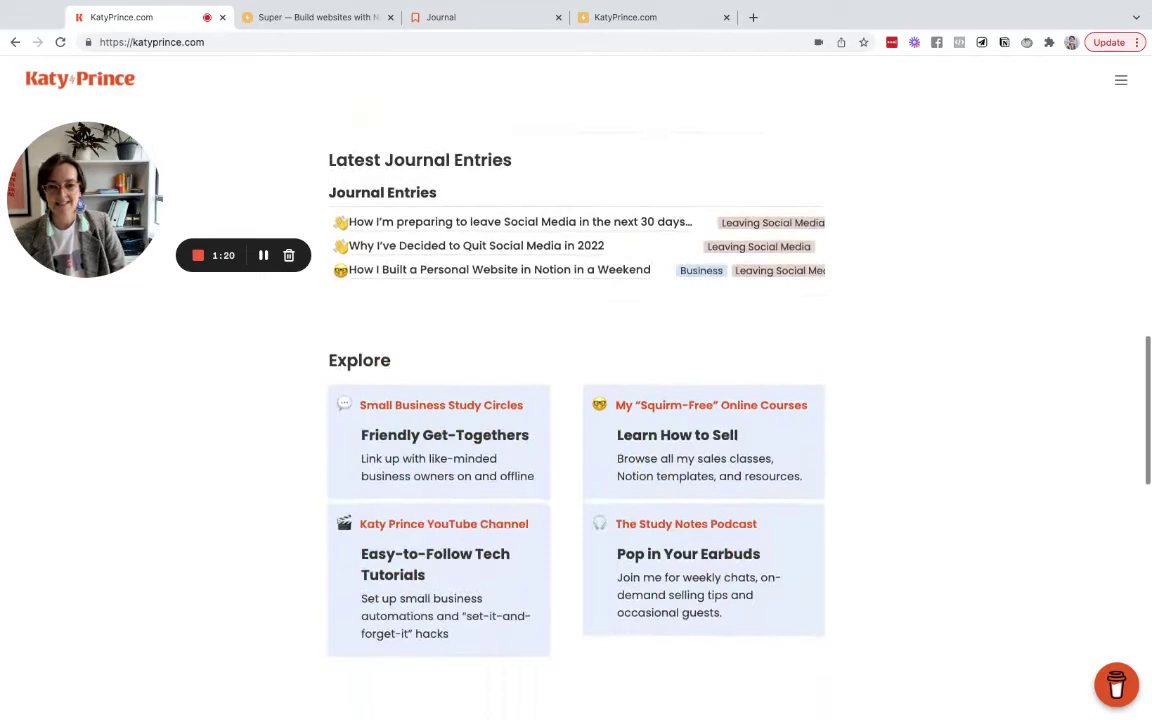
scroll(941, 394, down, 5)
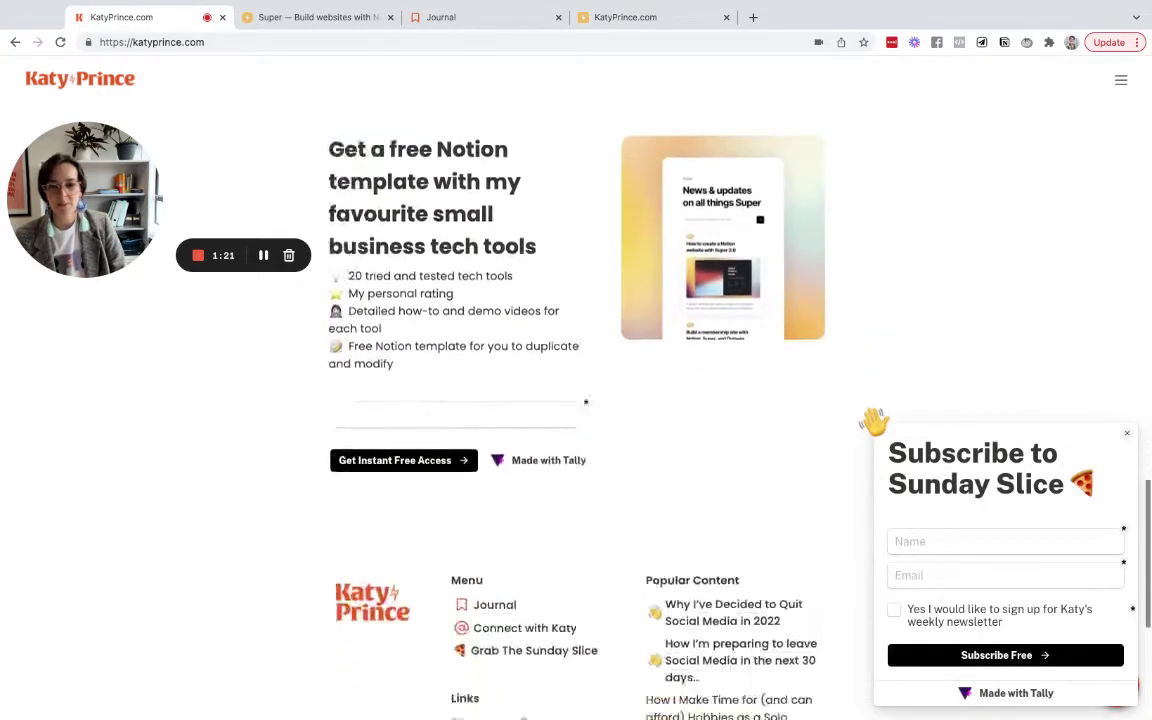
scroll(666, 400, down, 3)
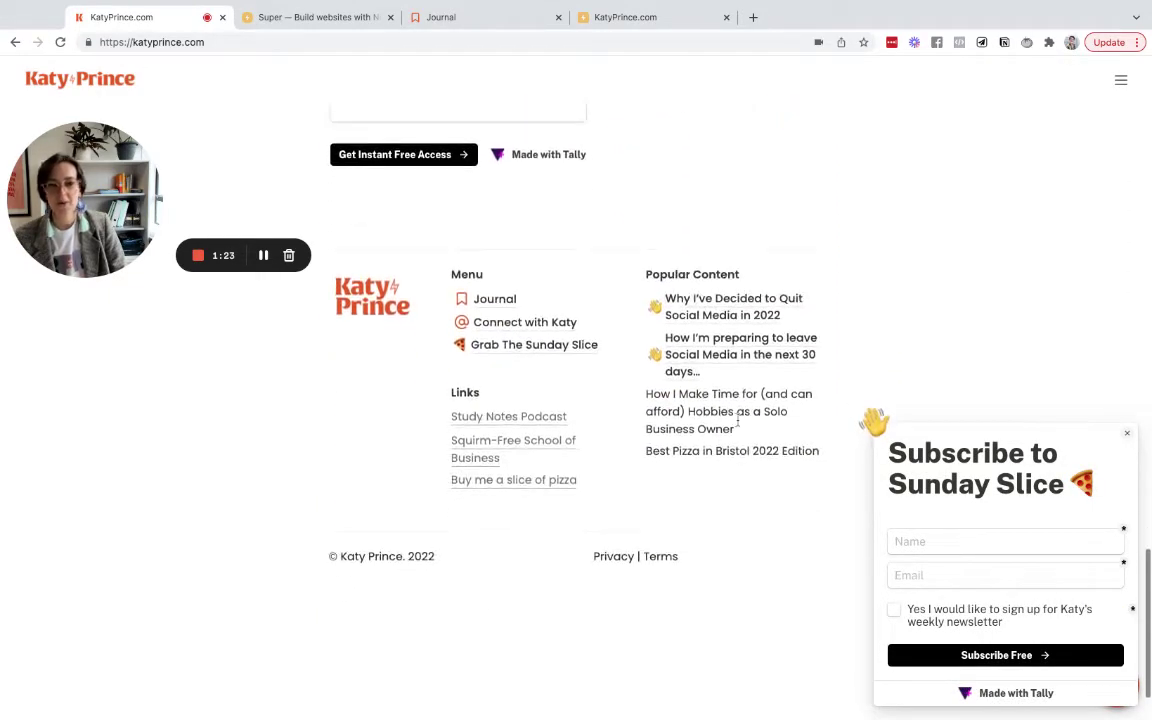
click(480, 296)
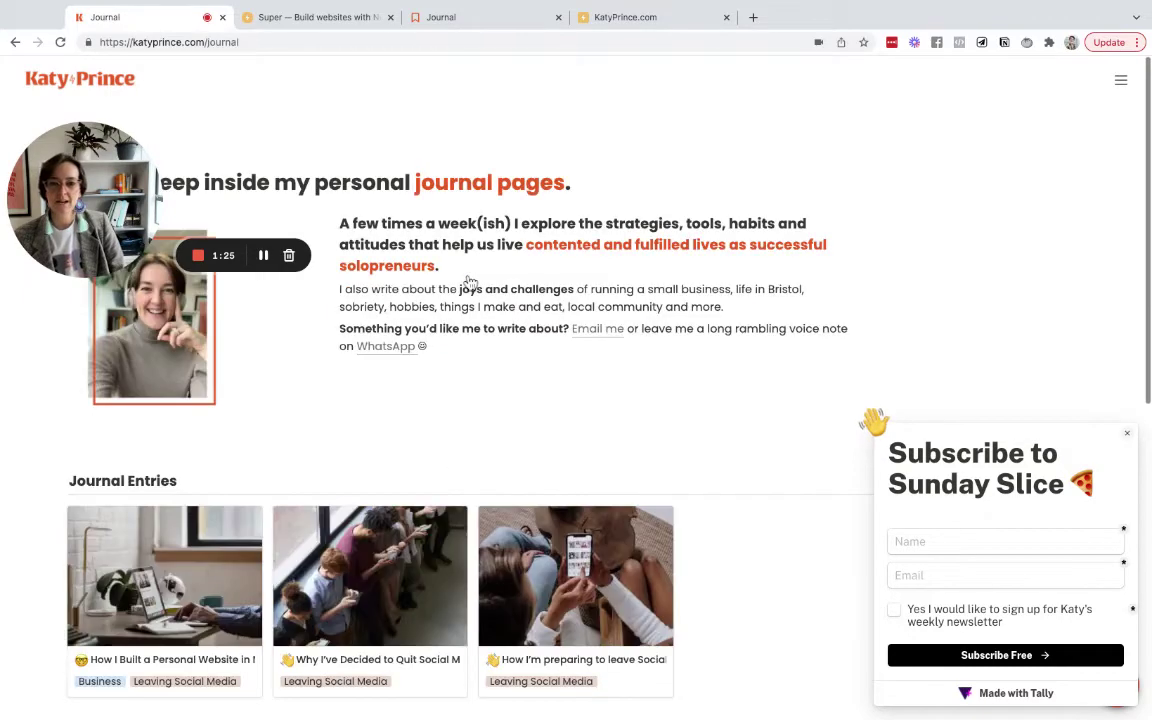
scroll(648, 465, down, 2)
scroll(648, 465, up, 2)
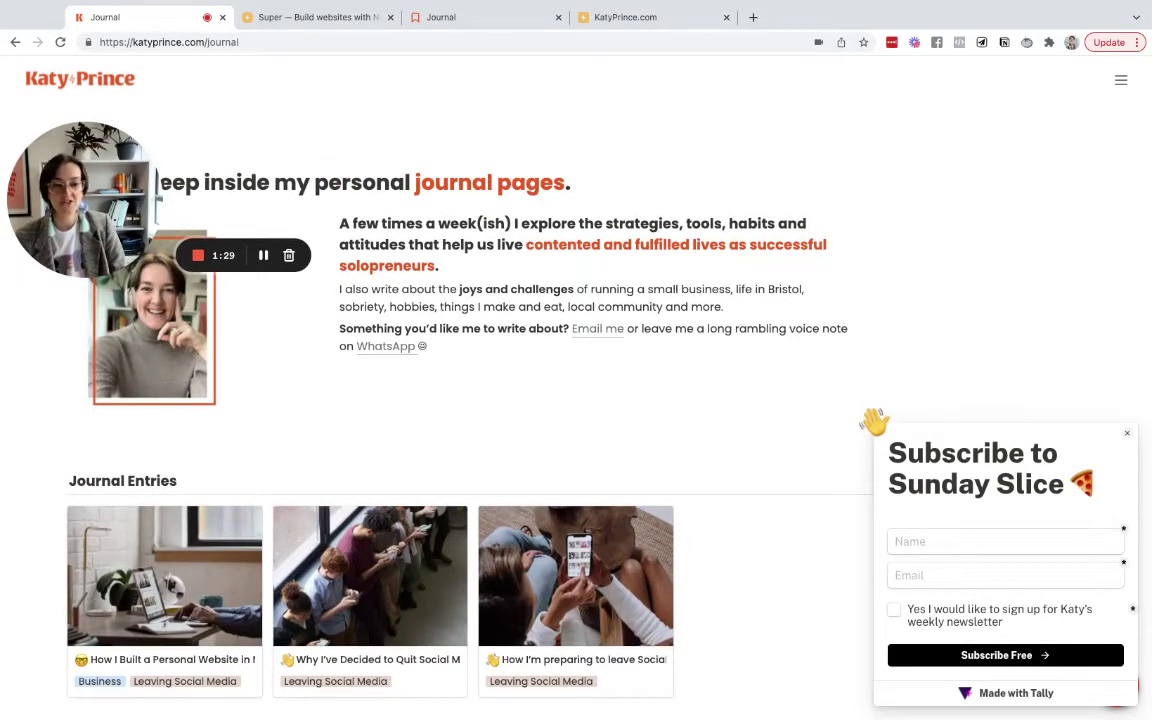
scroll(790, 375, down, 15)
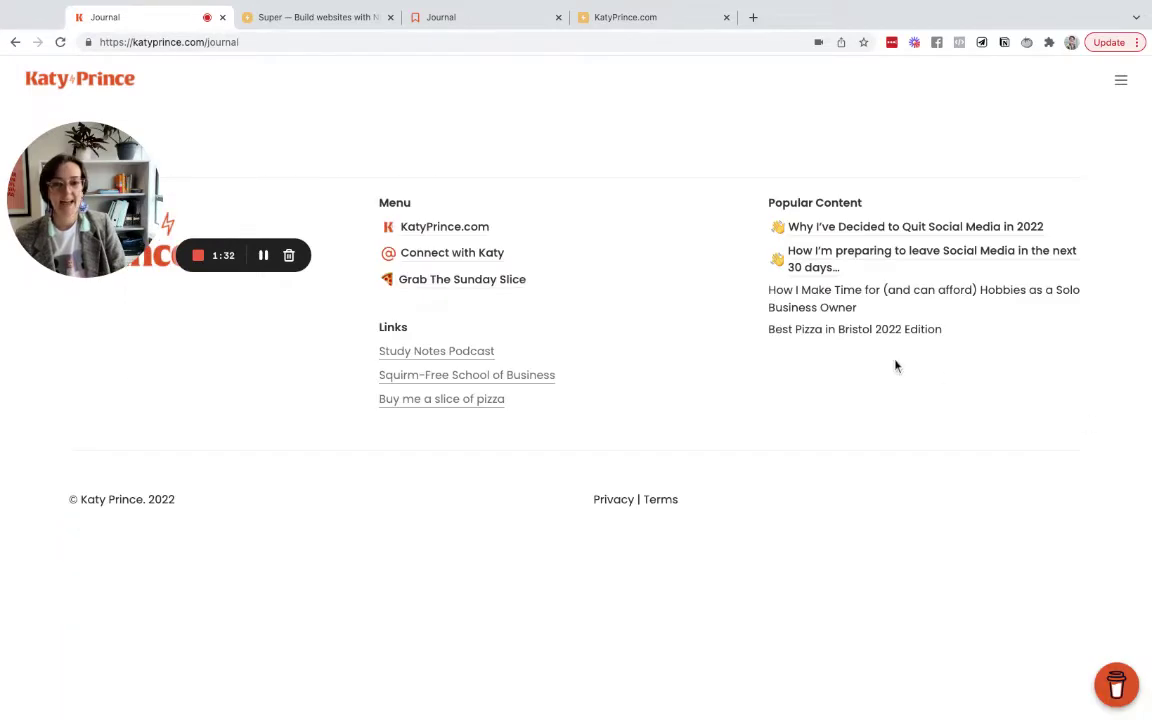
scroll(895, 363, up, 15)
scroll(895, 366, down, 1)
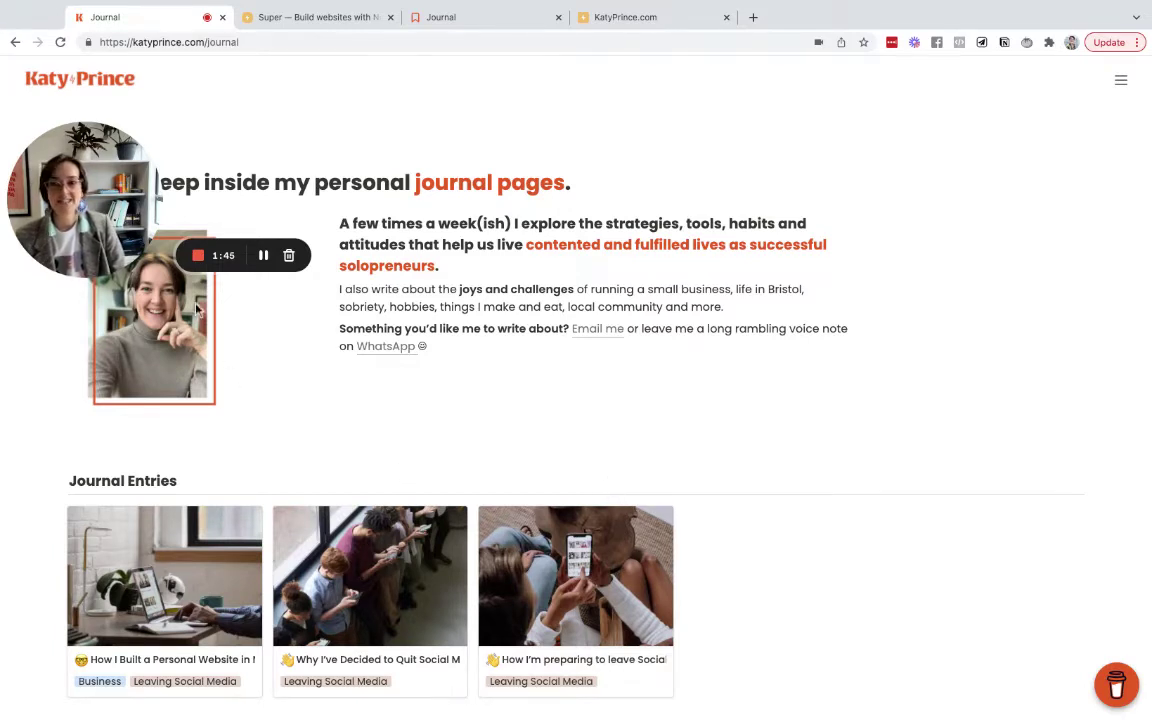
Return to the Notion Journal page with Ctrl+3 and scroll to its three-card Journal Entries gallery.
key(ctrl+3)
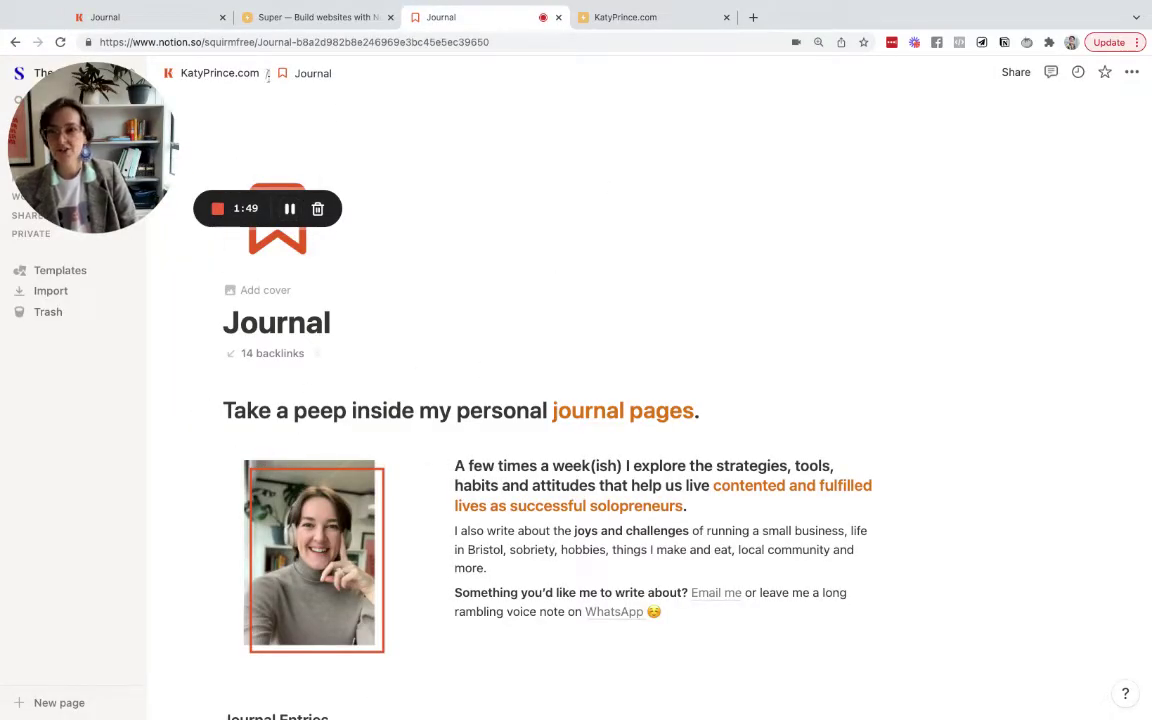
scroll(721, 404, down, 5)
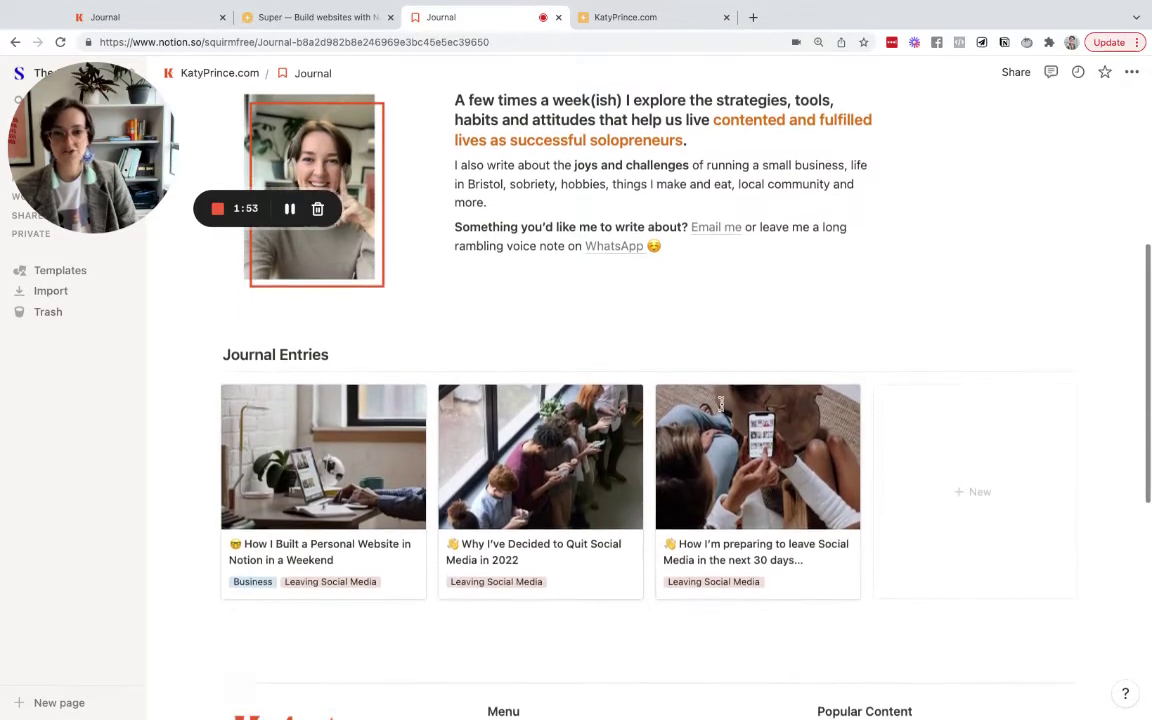
scroll(721, 404, up, 3)
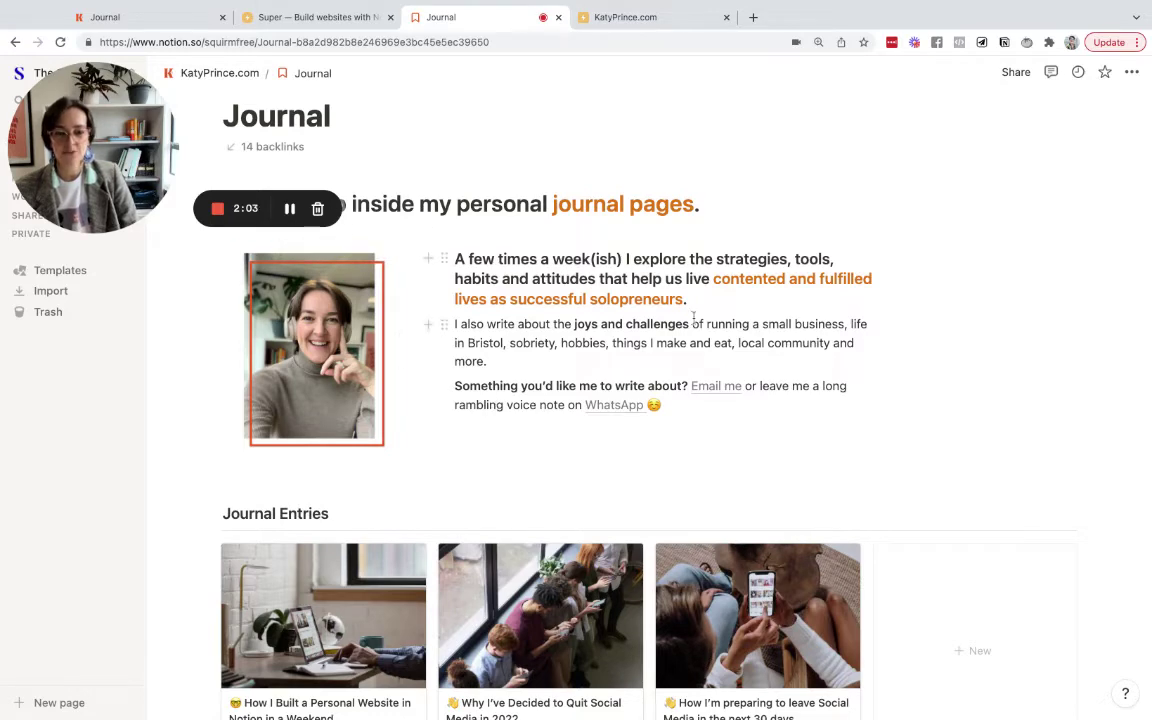
scroll(693, 328, down, 2)
scroll(693, 328, down, 1)
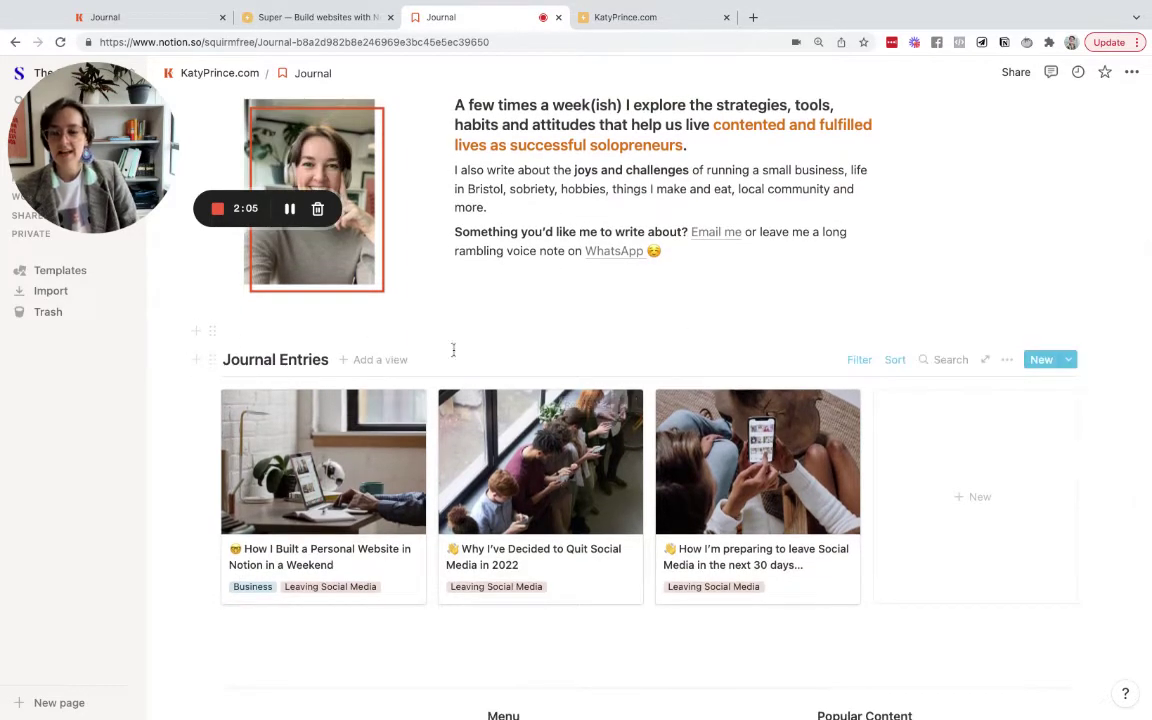
scroll(88, 360, down, 1)
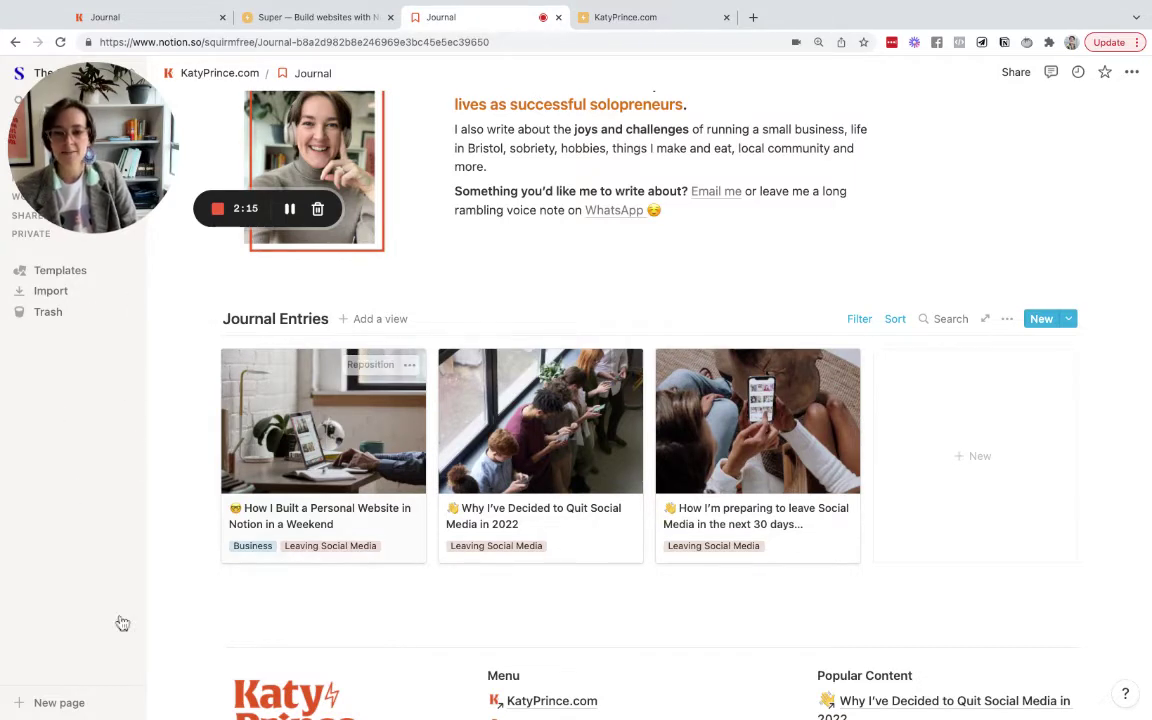
Insert an inline gallery database below the Journal Entries gallery.
click(240, 604)
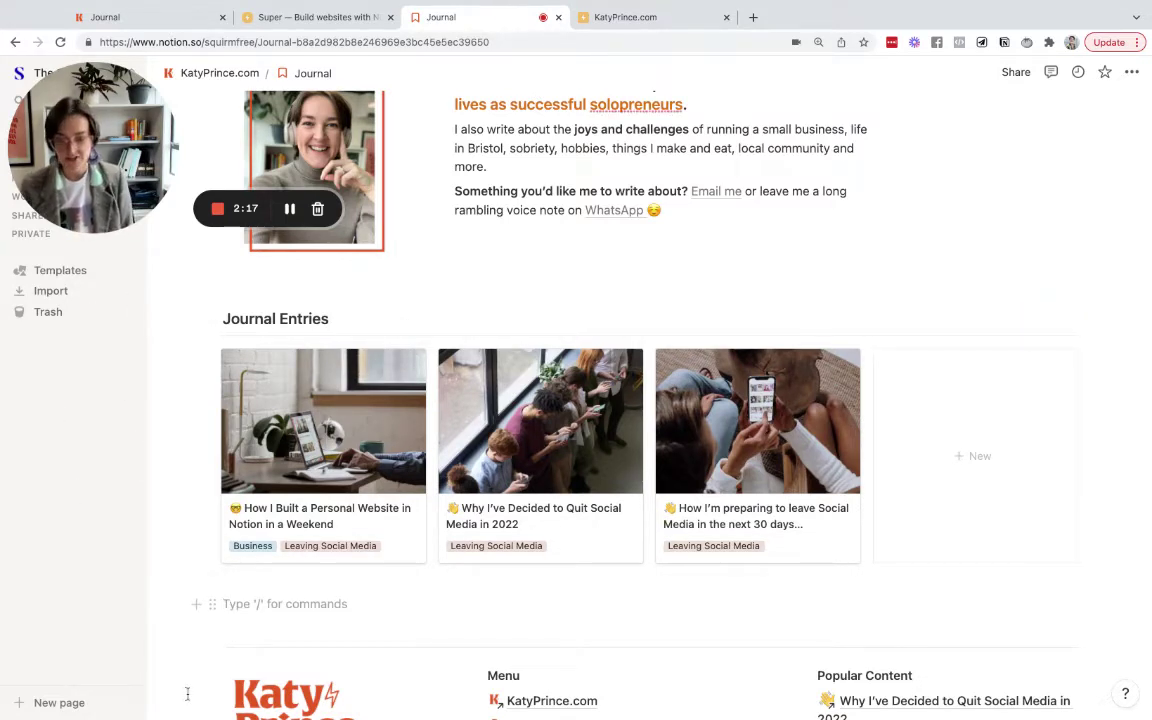
text(/)
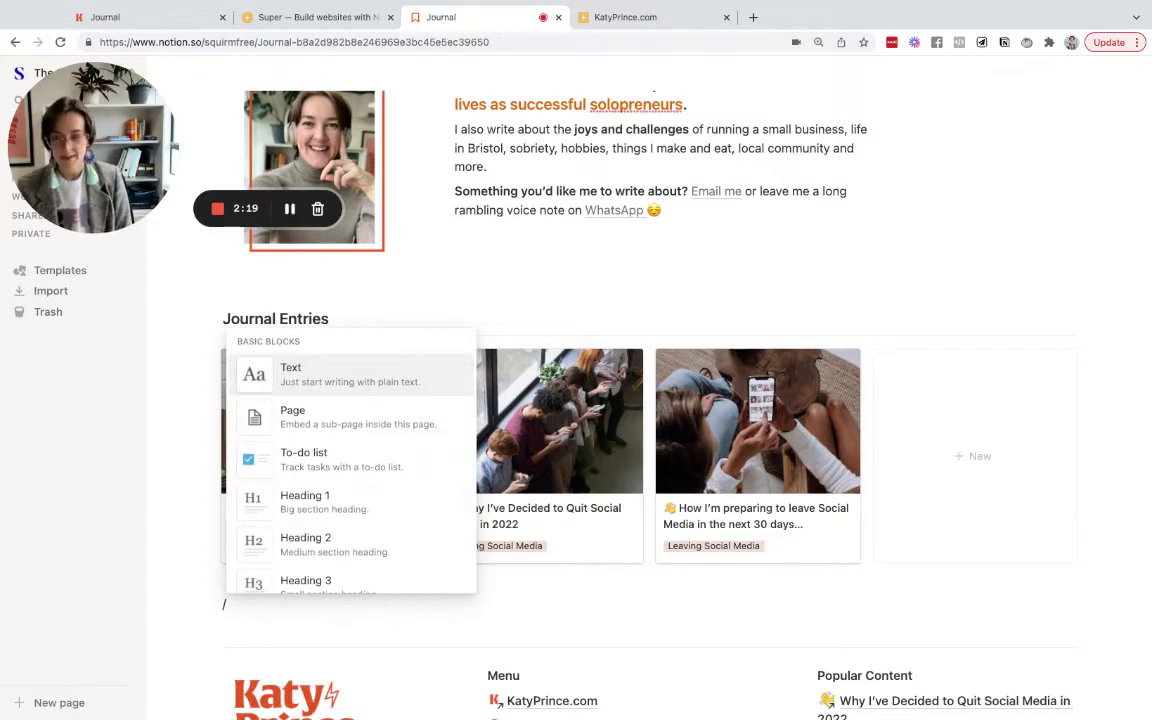
text(c)
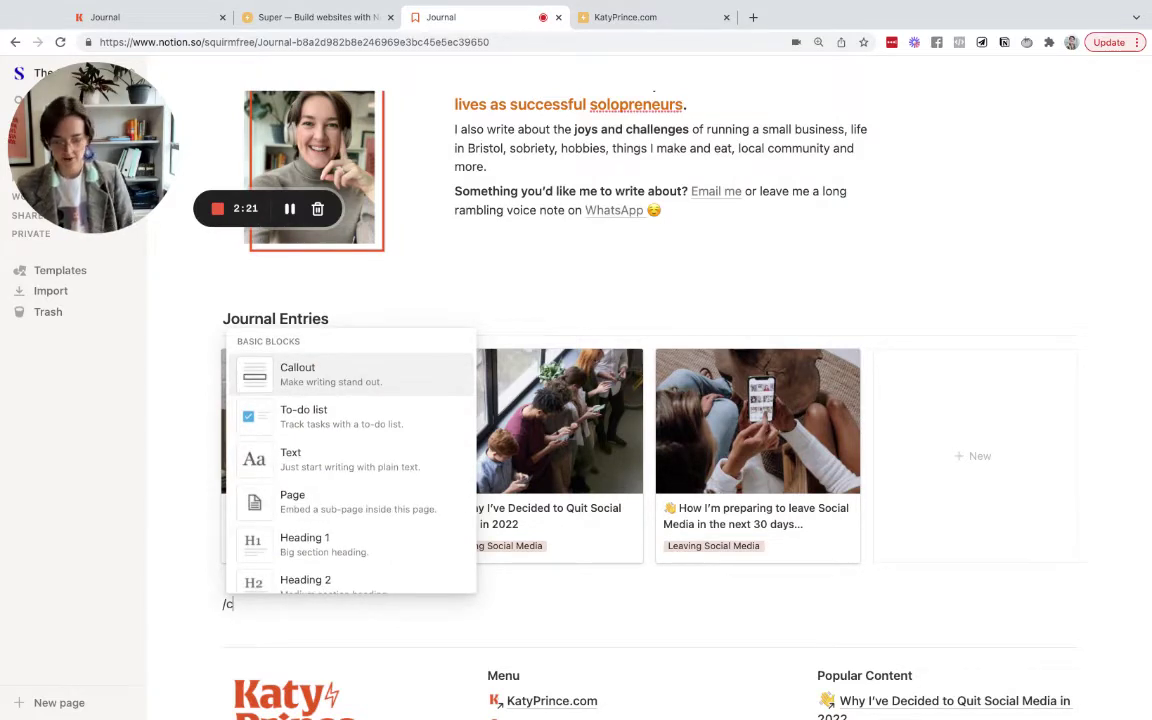
key(BackSpace)
key(Down)
key(Down)
key(Down)
key(Down)
key(Down)
key(Down)
key(Down)
key(Down)
key(Down)
key(Down)
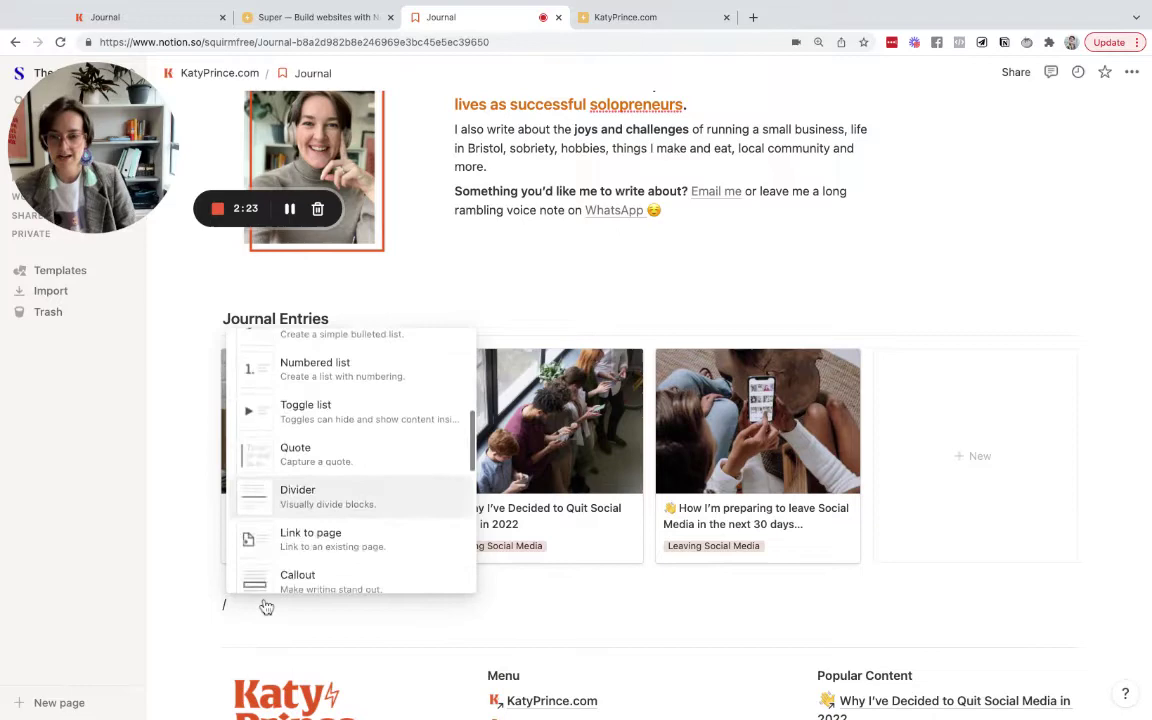
key(Down)
key(Down)
key(Down)
key(Down)
key(Down)
key(Down)
key(Down)
key(Down)
key(Down)
key(Down)
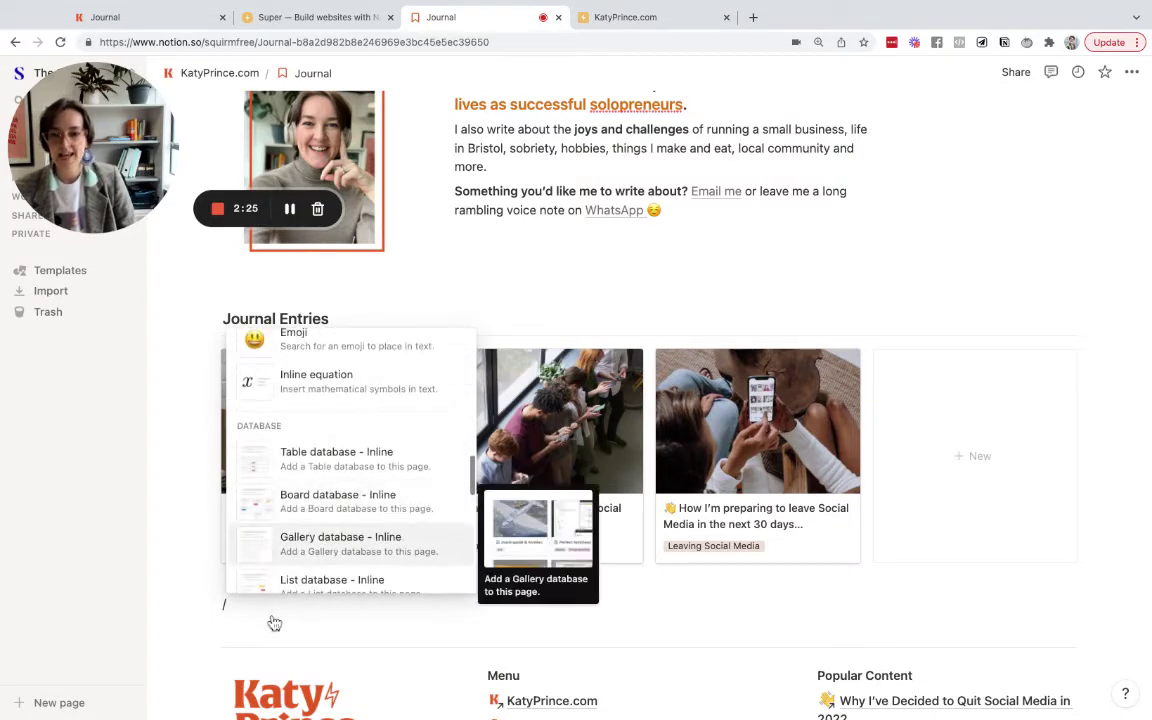
key(Down)
key(Down)
key(Up)
key(Up)
key(Up)
key(Down)
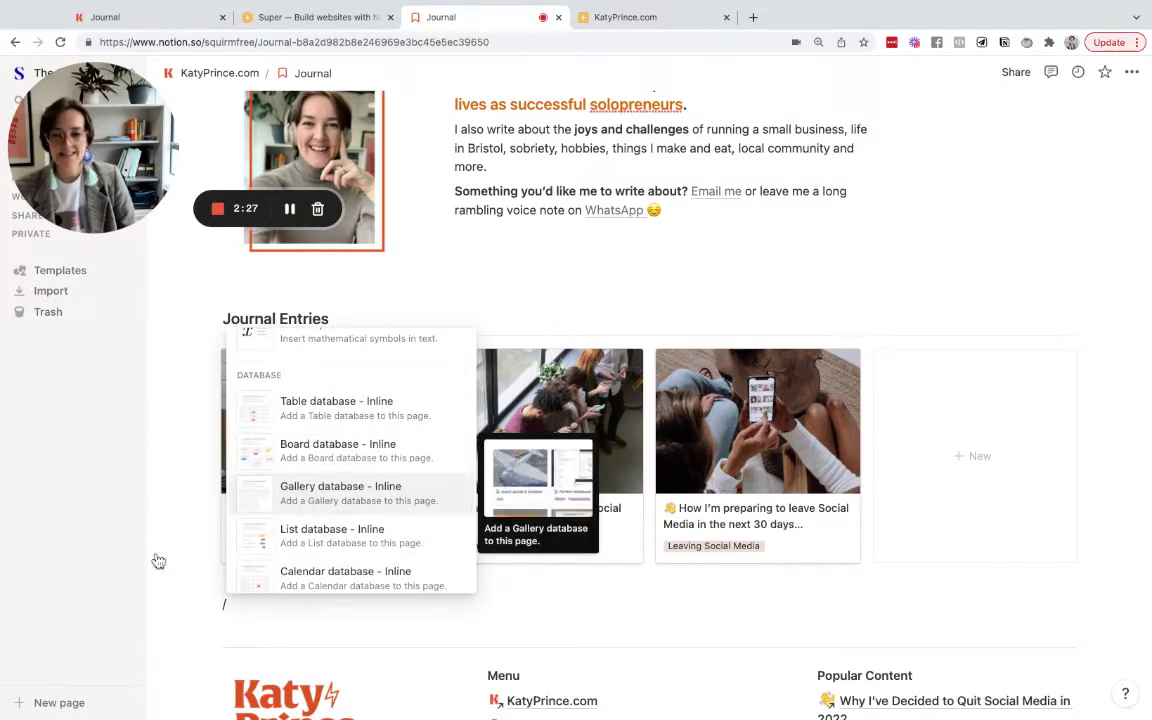
key(Return)
scroll(615, 589, down, 3)
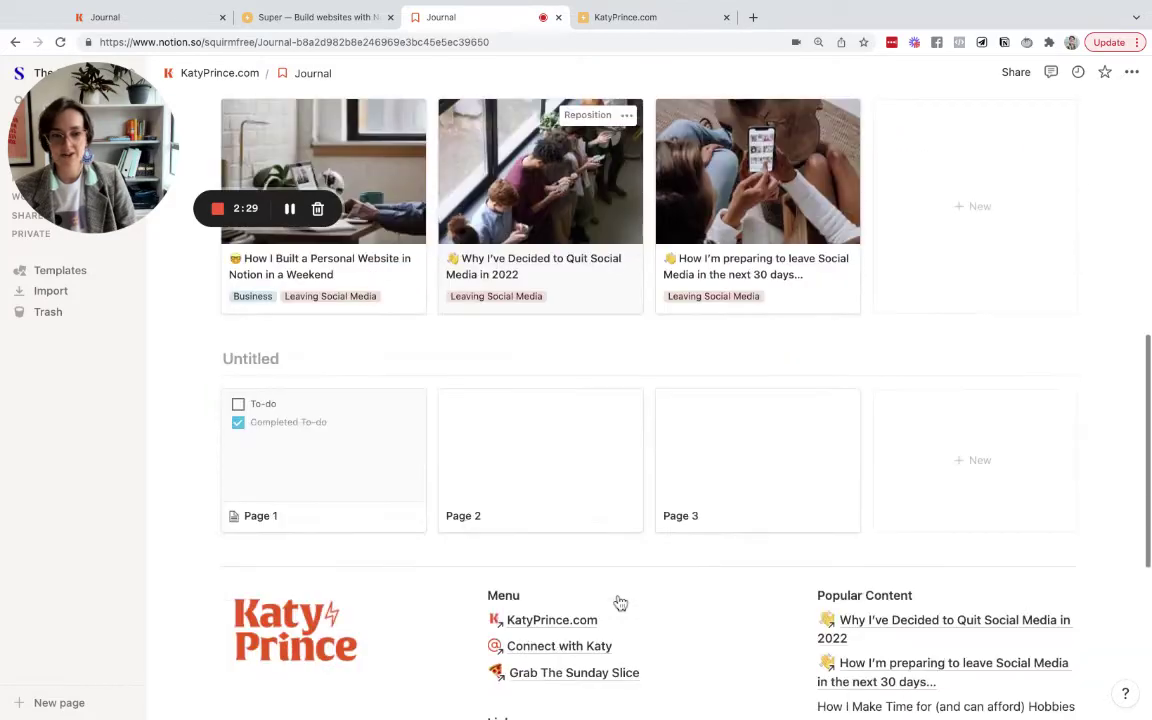
scroll(776, 461, up, 1)
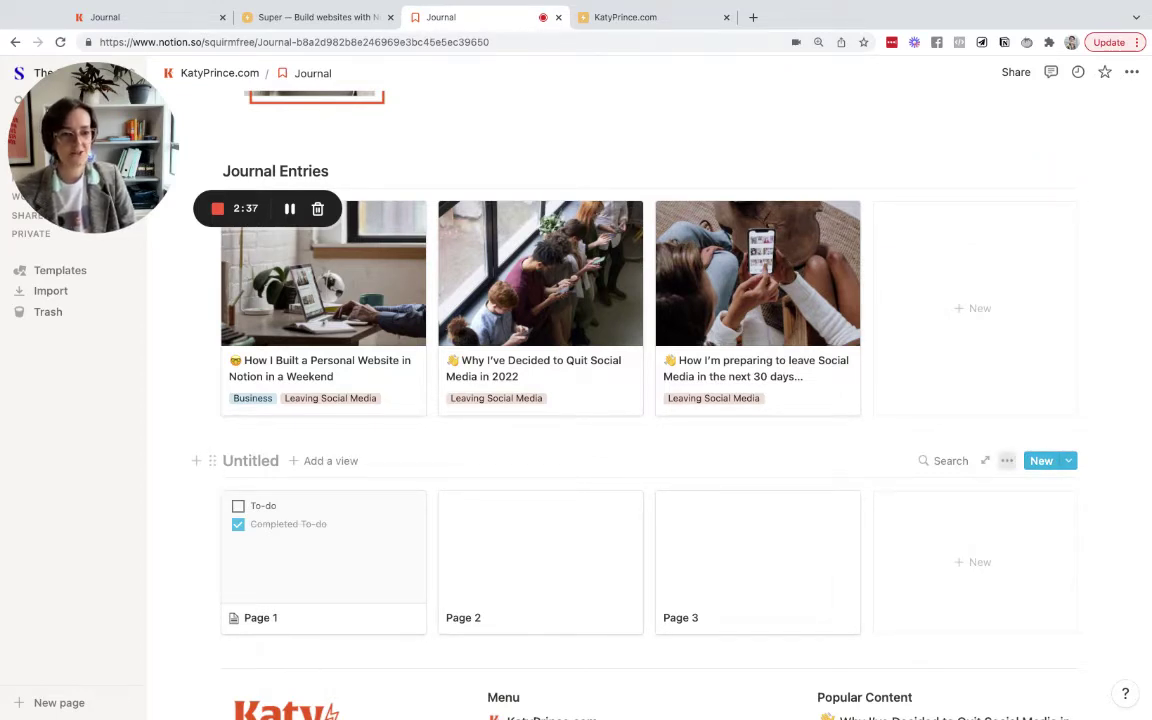
Remove the new Untitled gallery block.
click(1007, 460)
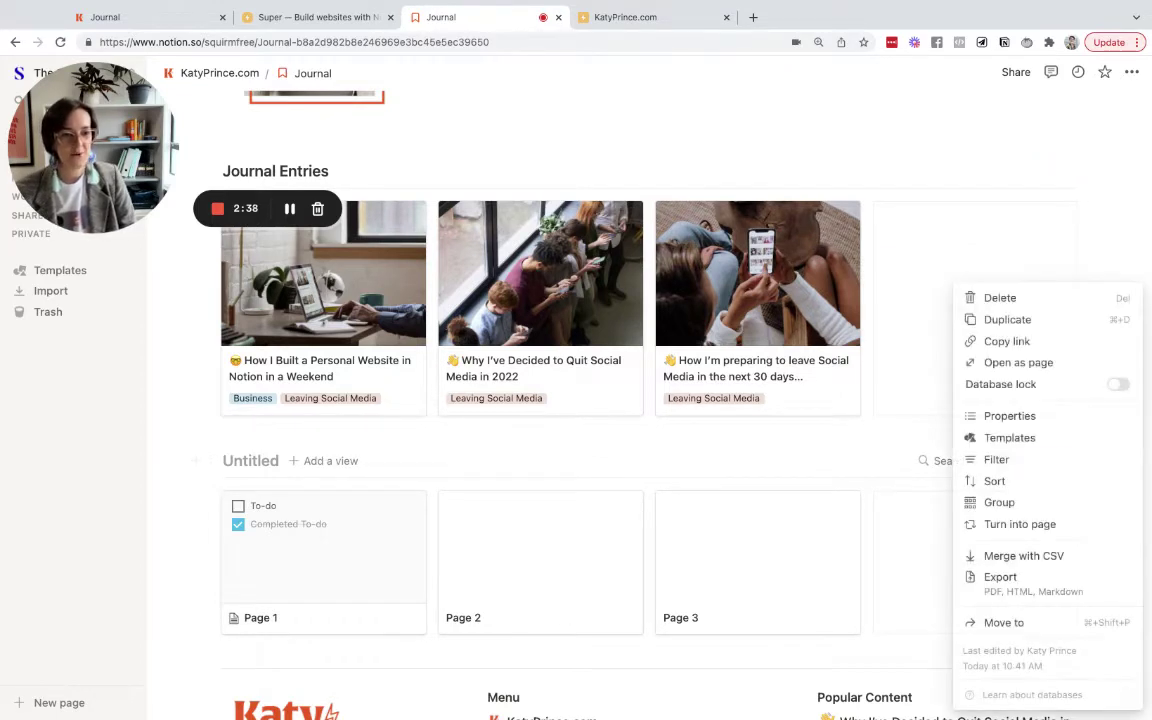
click(166, 511)
click(212, 460)
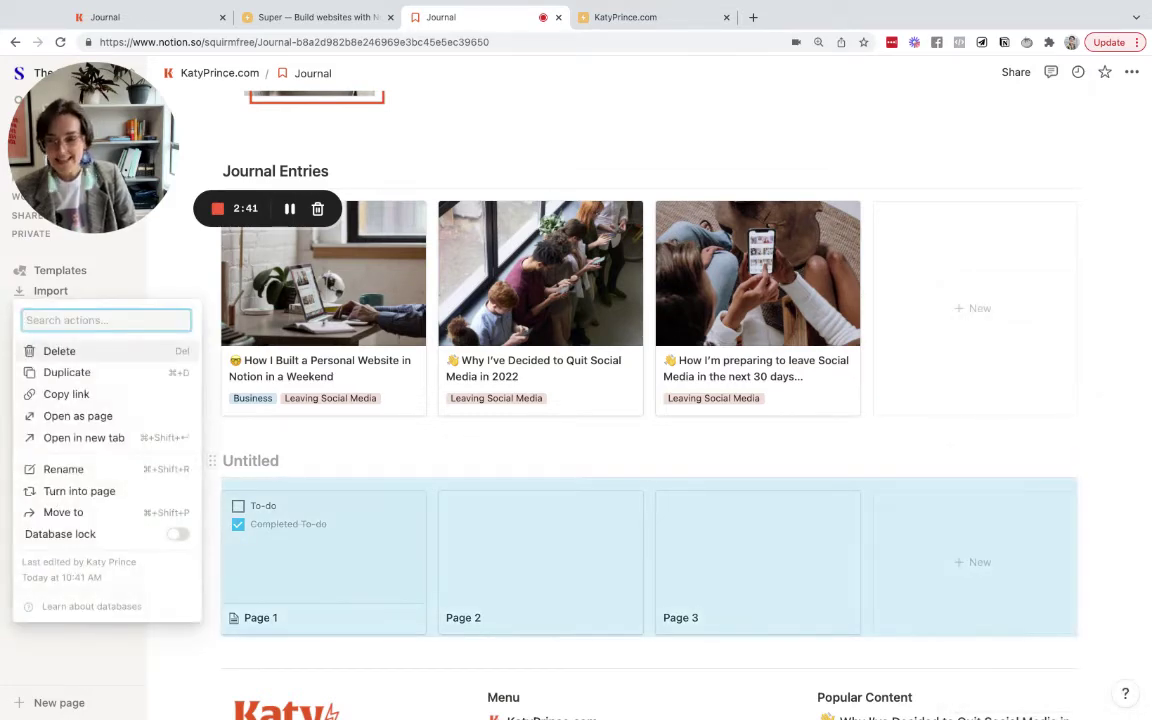
key(Delete)
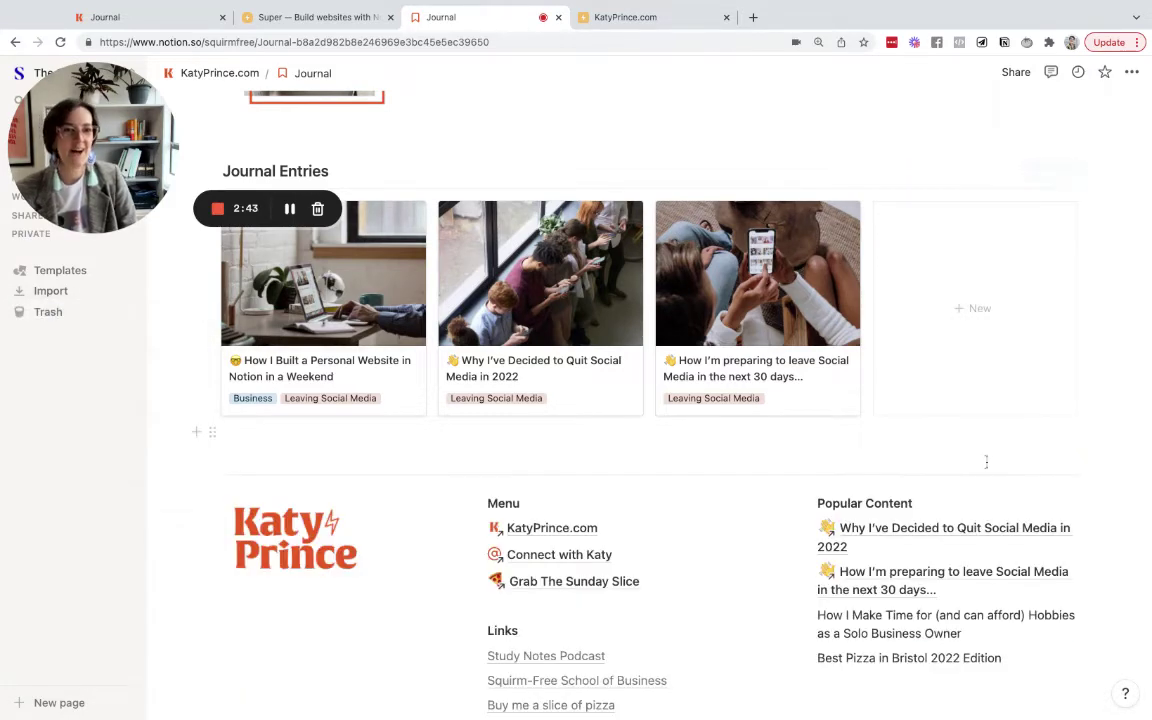
scroll(982, 500, up, 3)
Add an empty line below the gallery and review its Published filter.
click(300, 600)
key(Return)
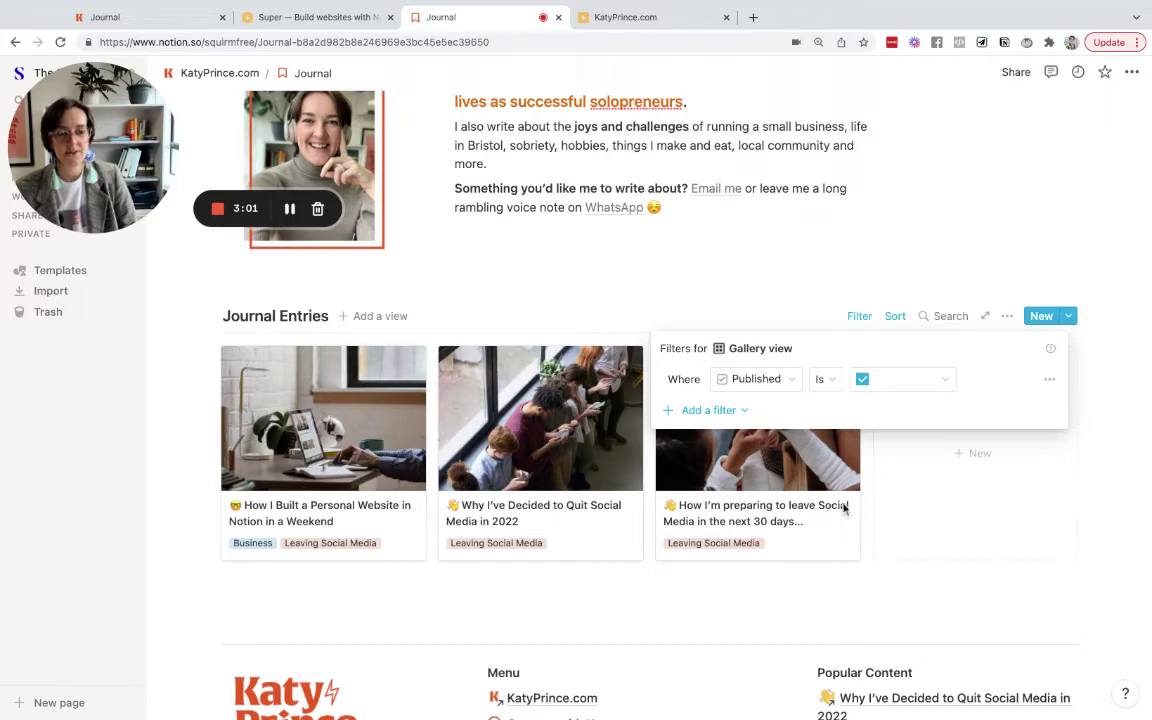
click(834, 263)
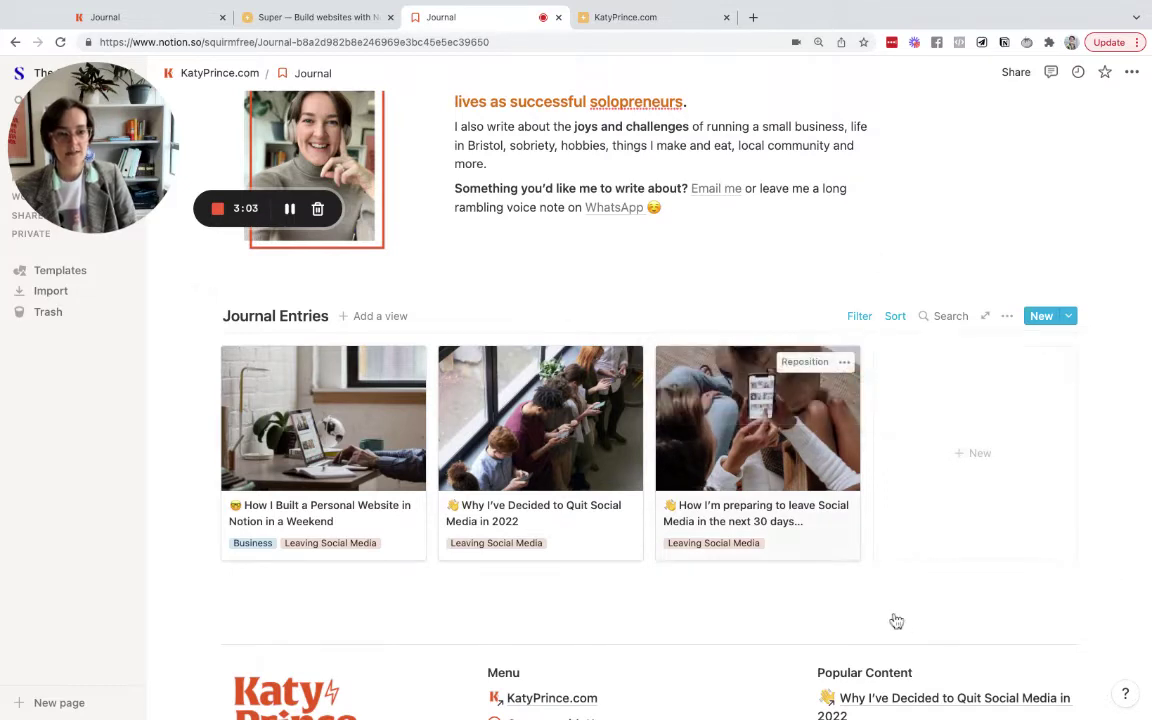
Add a throwaway entry marked Published, delete it, and view the Created ascending sort.
click(1020, 460)
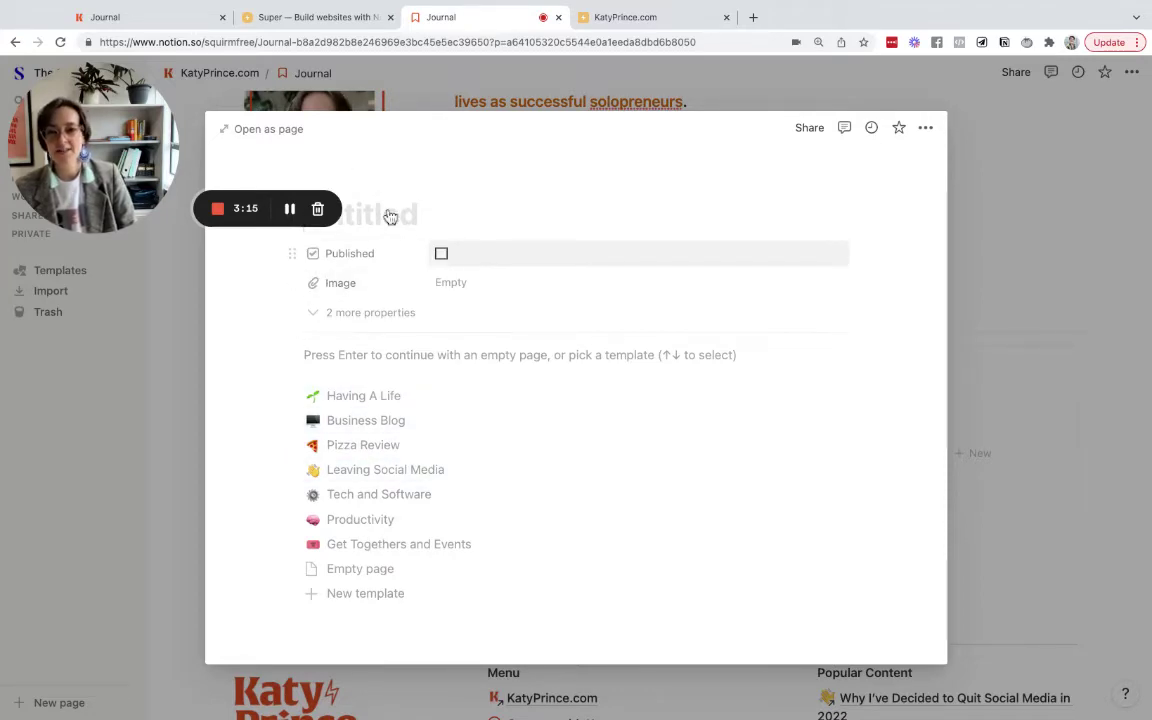
click(441, 253)
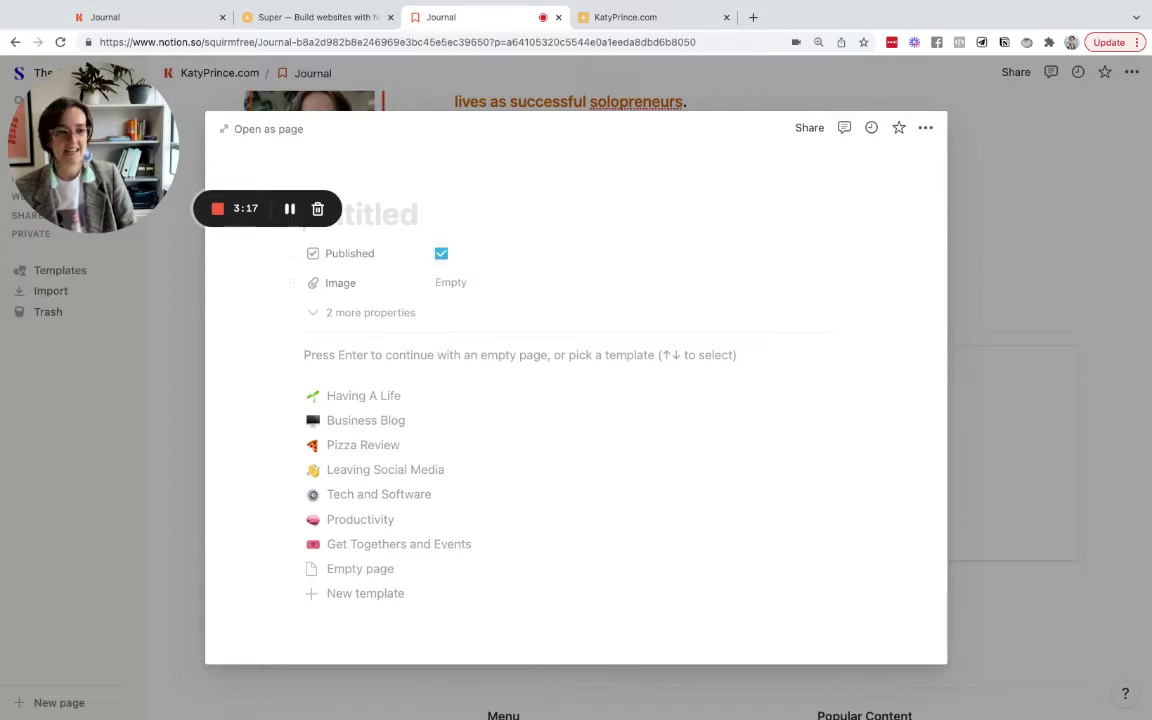
key(Escape)
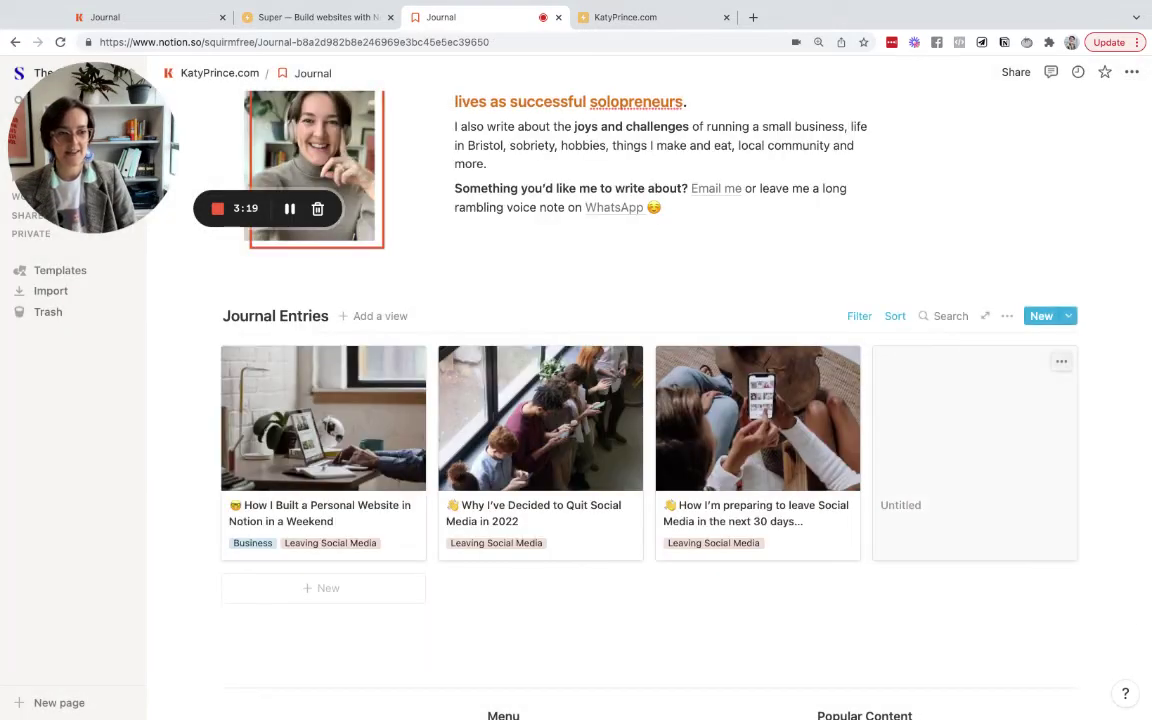
click(1061, 361)
click(998, 411)
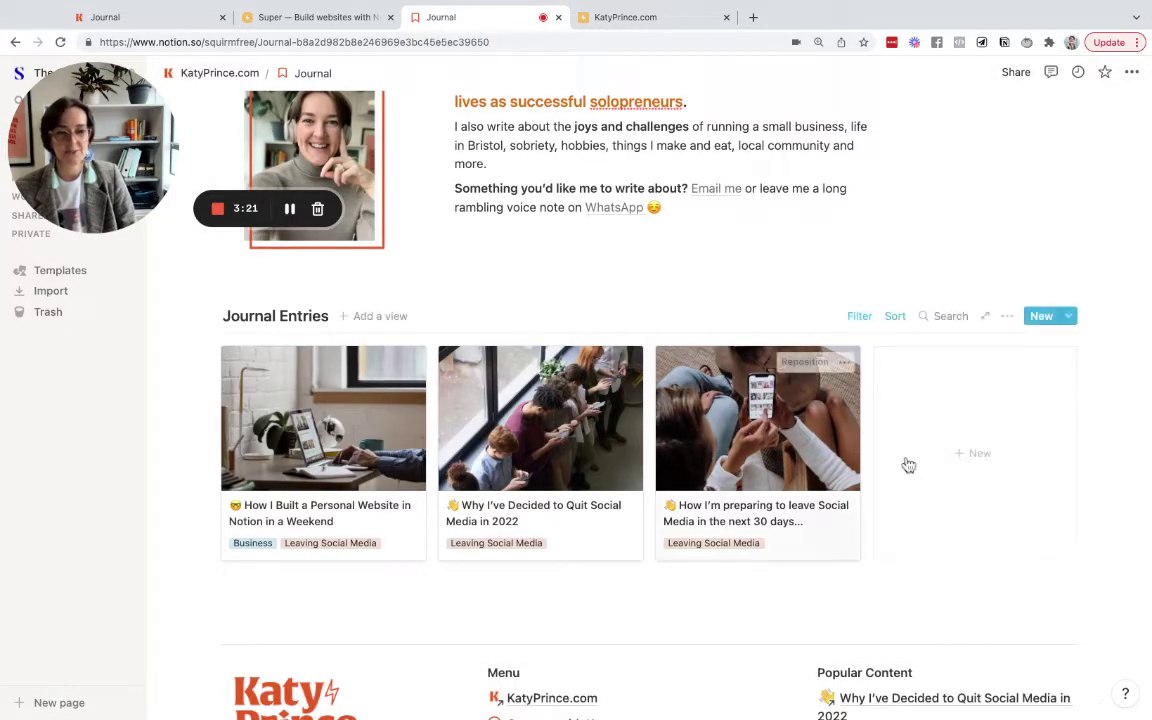
click(895, 316)
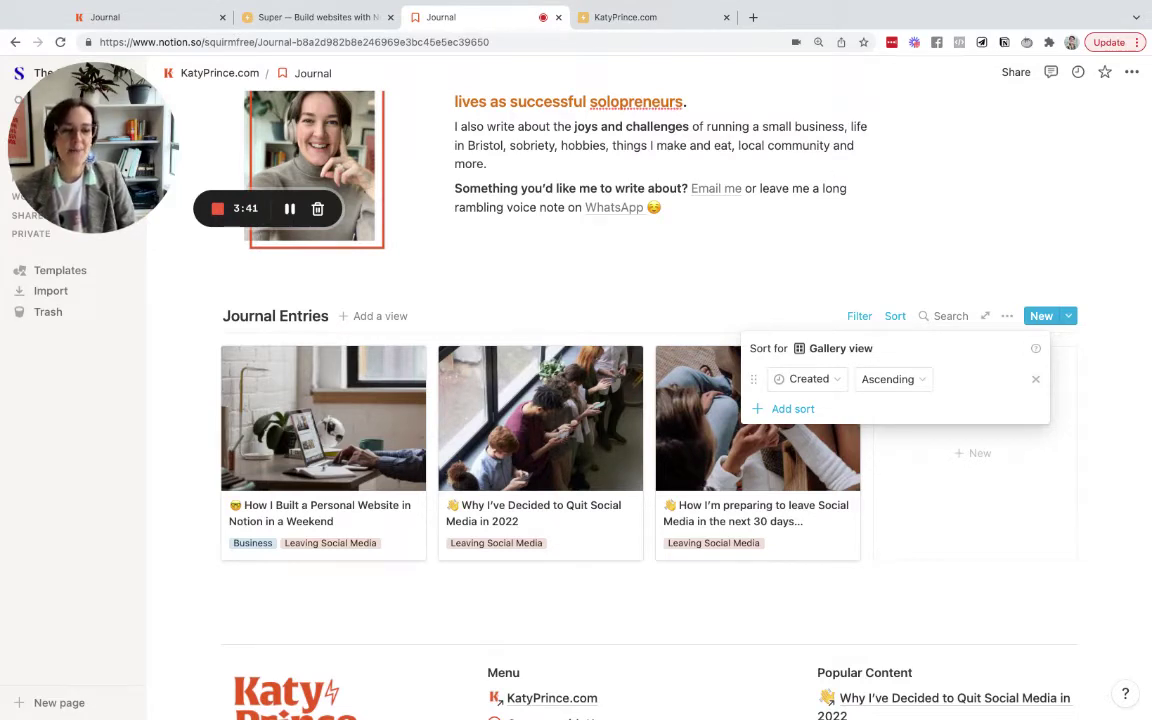
Group the gallery by Tags, reset grouping to None, then open the 'How I Built a Personal Website' post.
key(Escape)
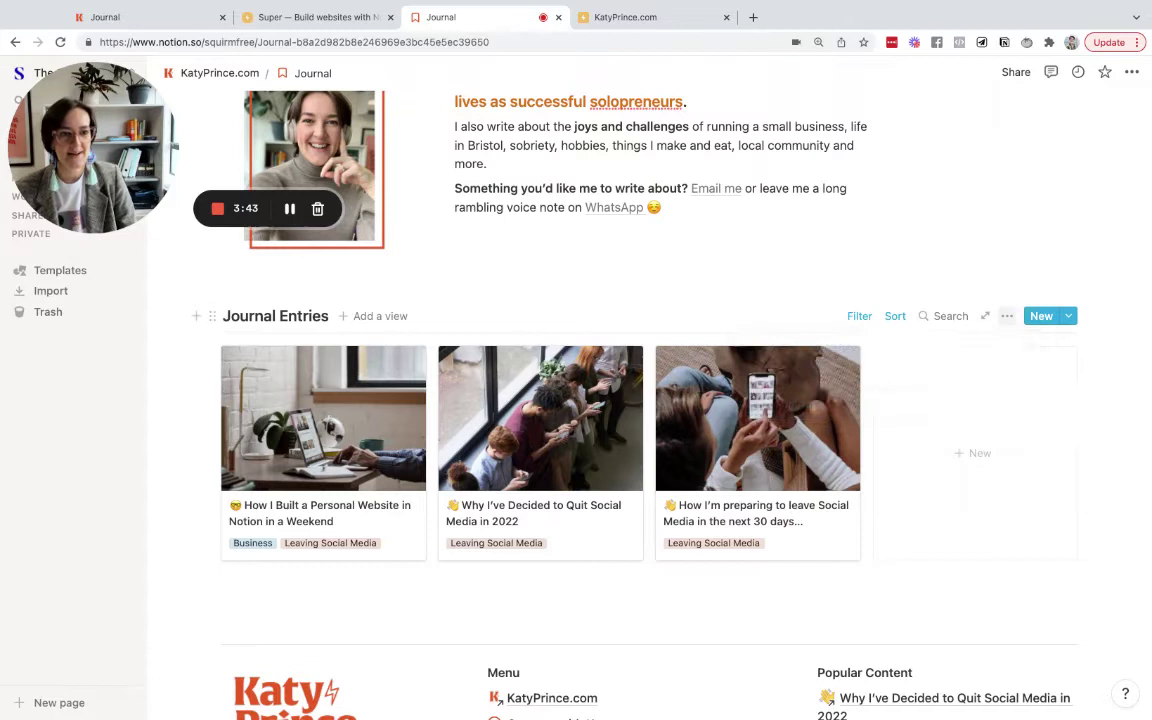
click(1007, 316)
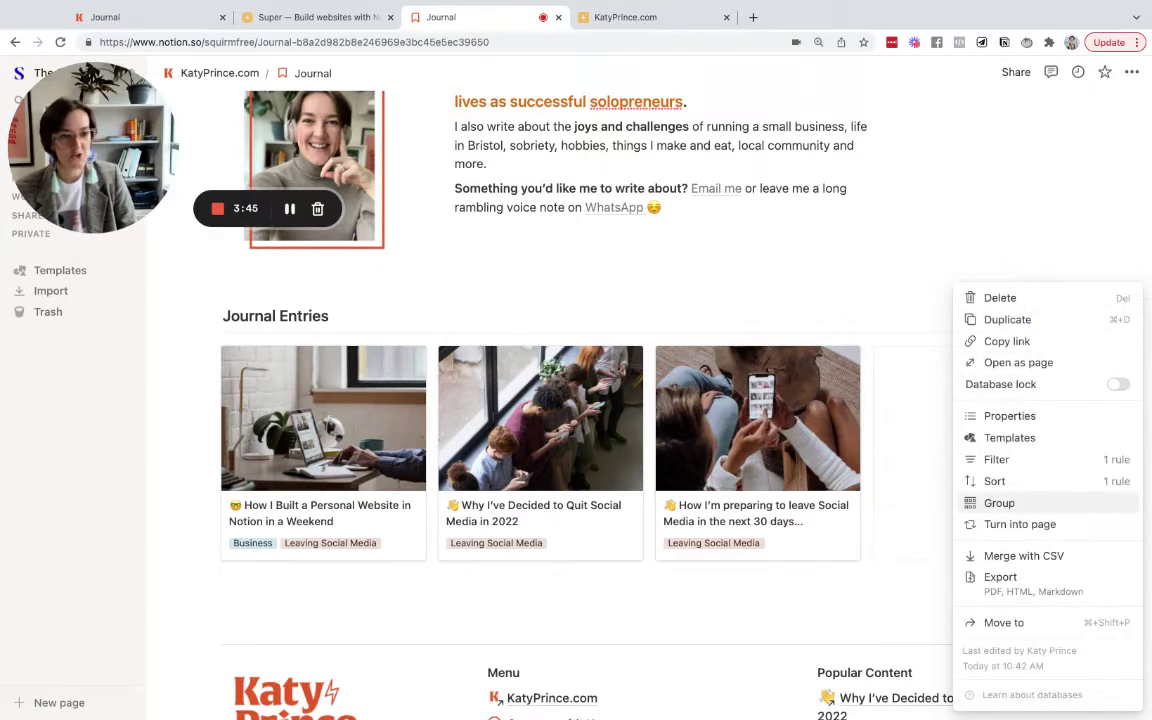
click(999, 503)
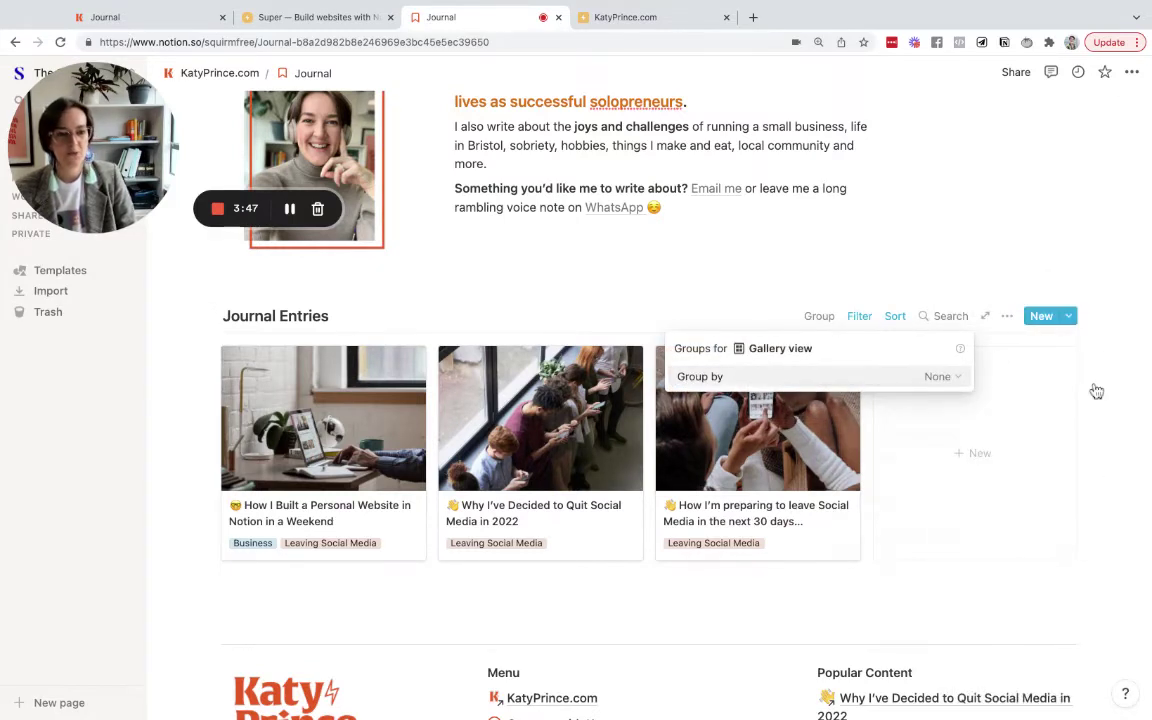
click(940, 376)
key(Down)
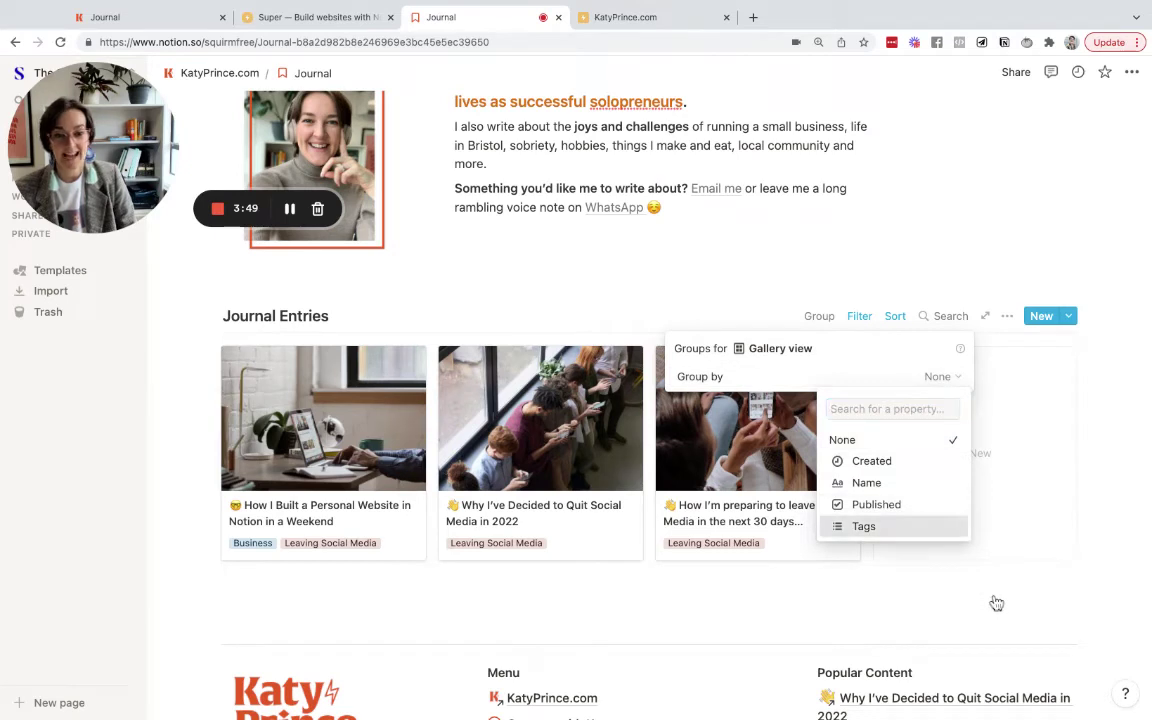
key(Return)
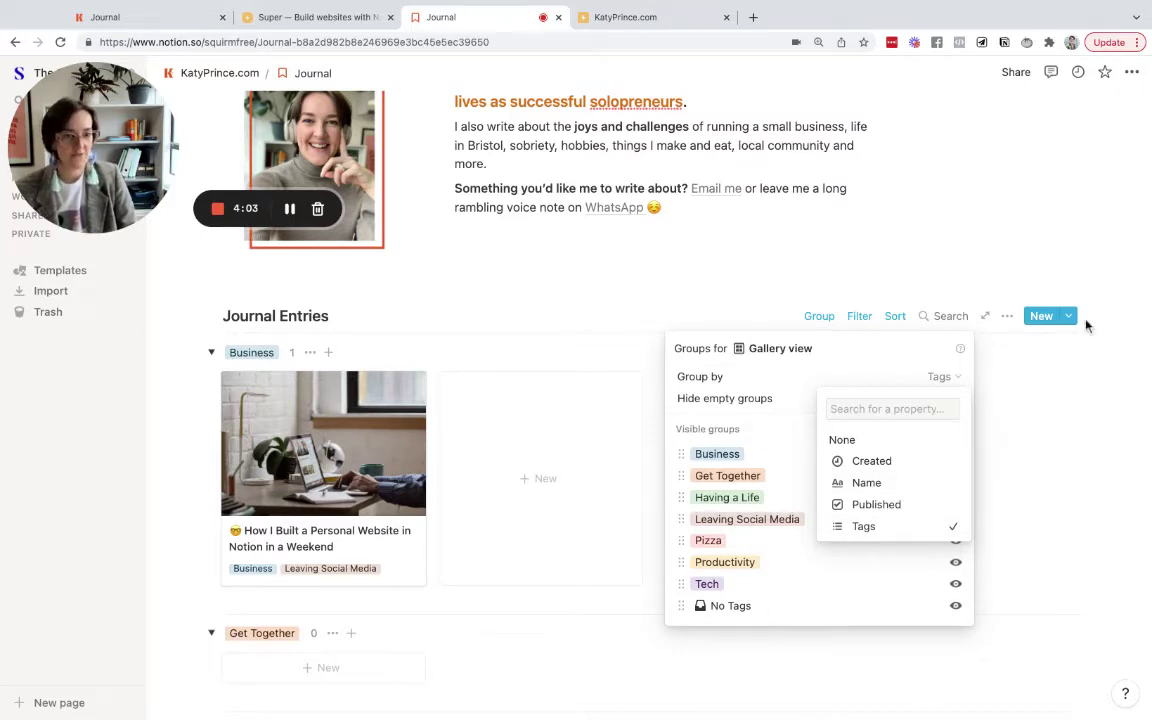
key(Escape)
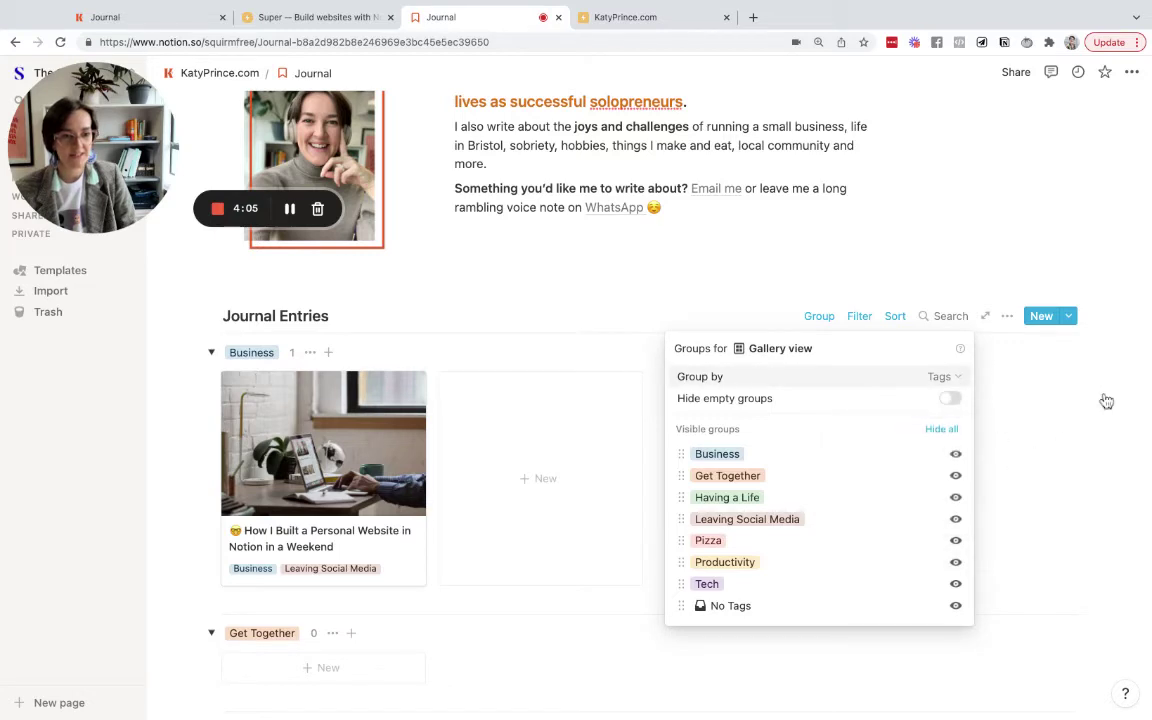
key(Return)
key(Return)
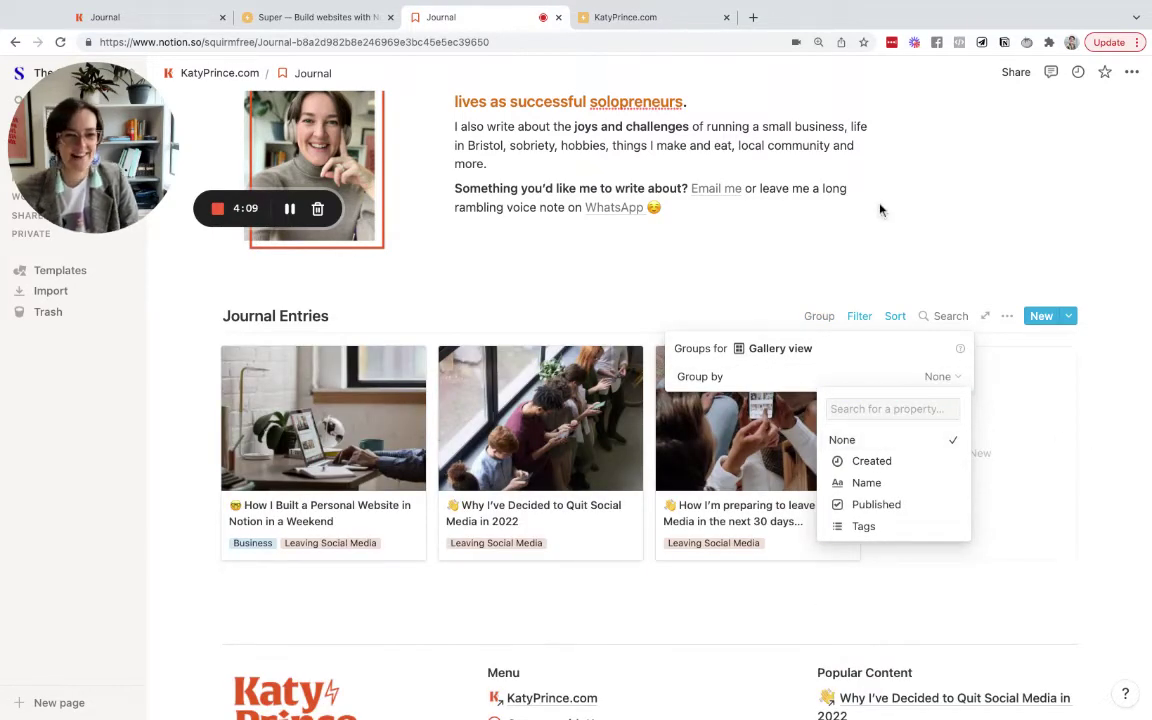
click(880, 210)
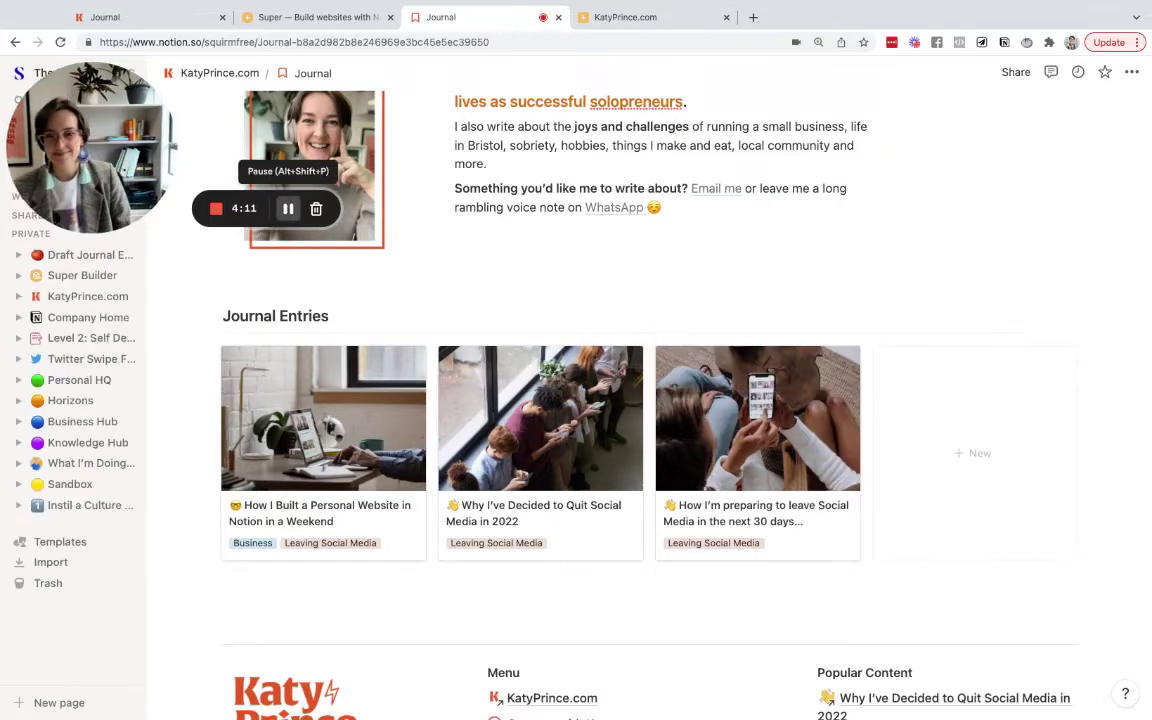
click(231, 506)
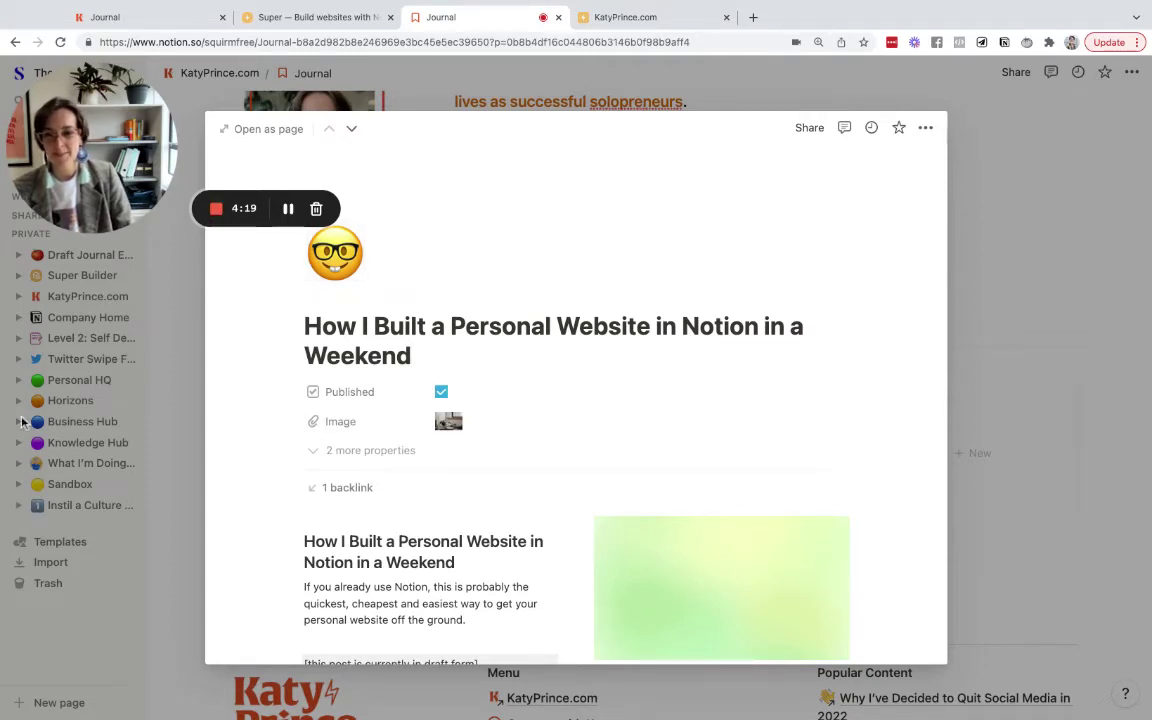
Reopen the post and reveal its hidden Created and Tags properties (Business, Leaving Social Media).
click(44, 378)
click(224, 440)
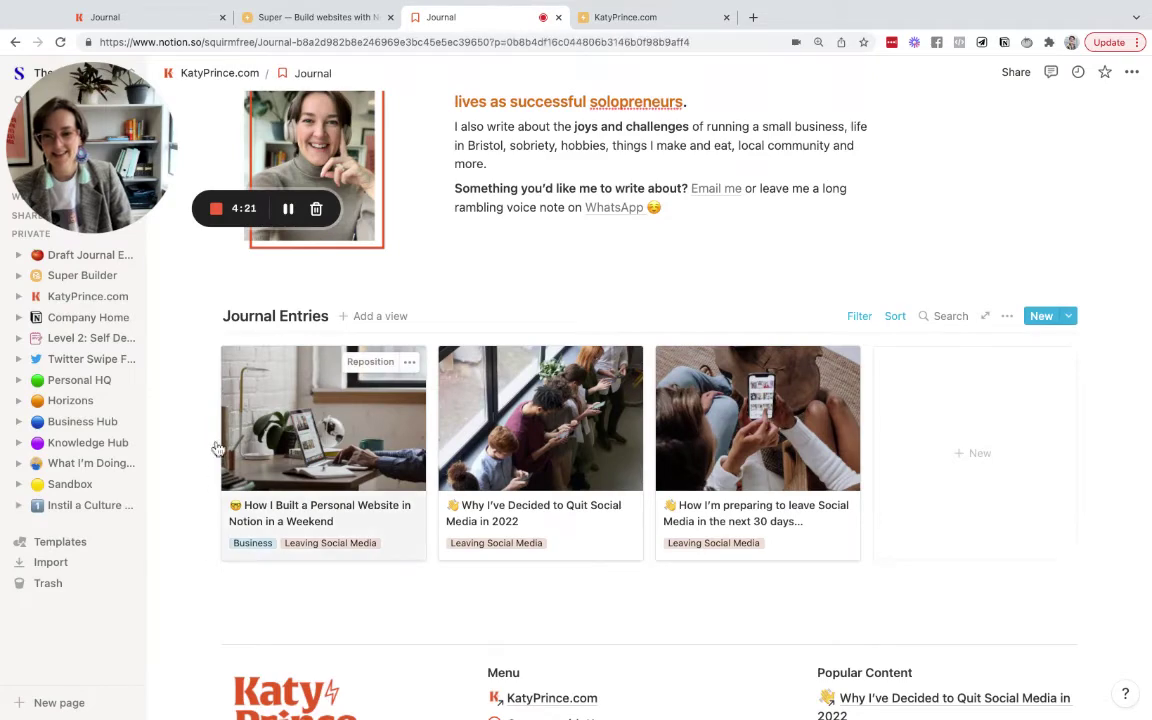
scroll(503, 305, down, 2)
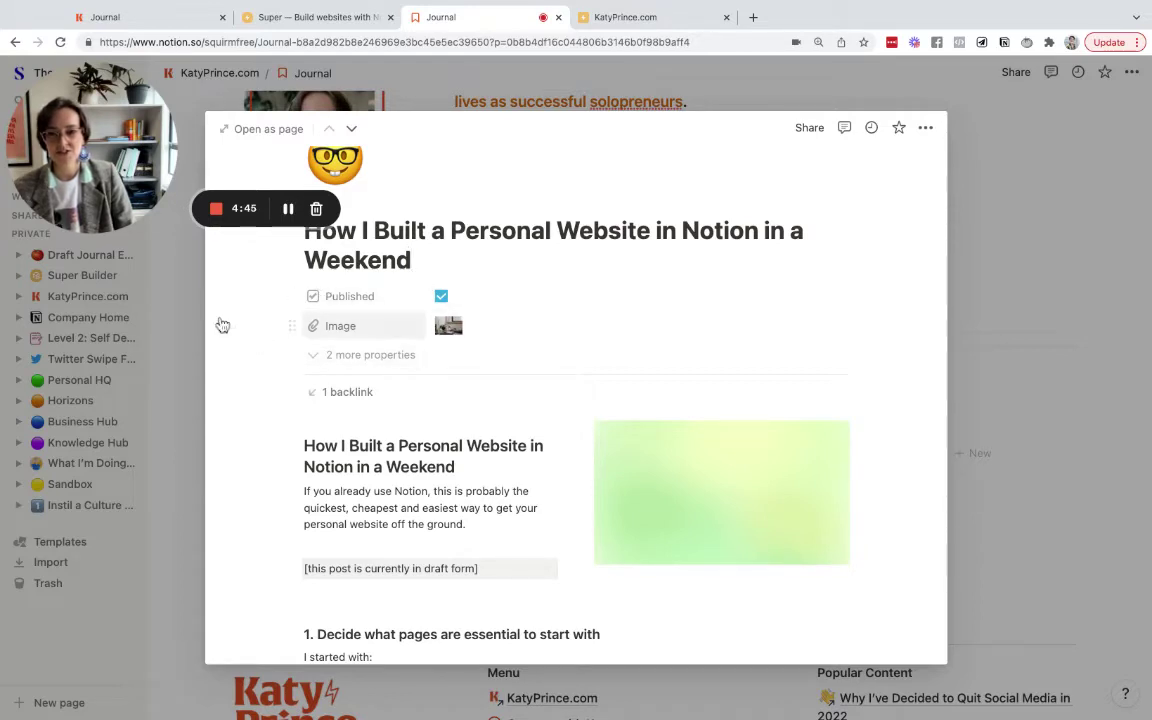
click(281, 361)
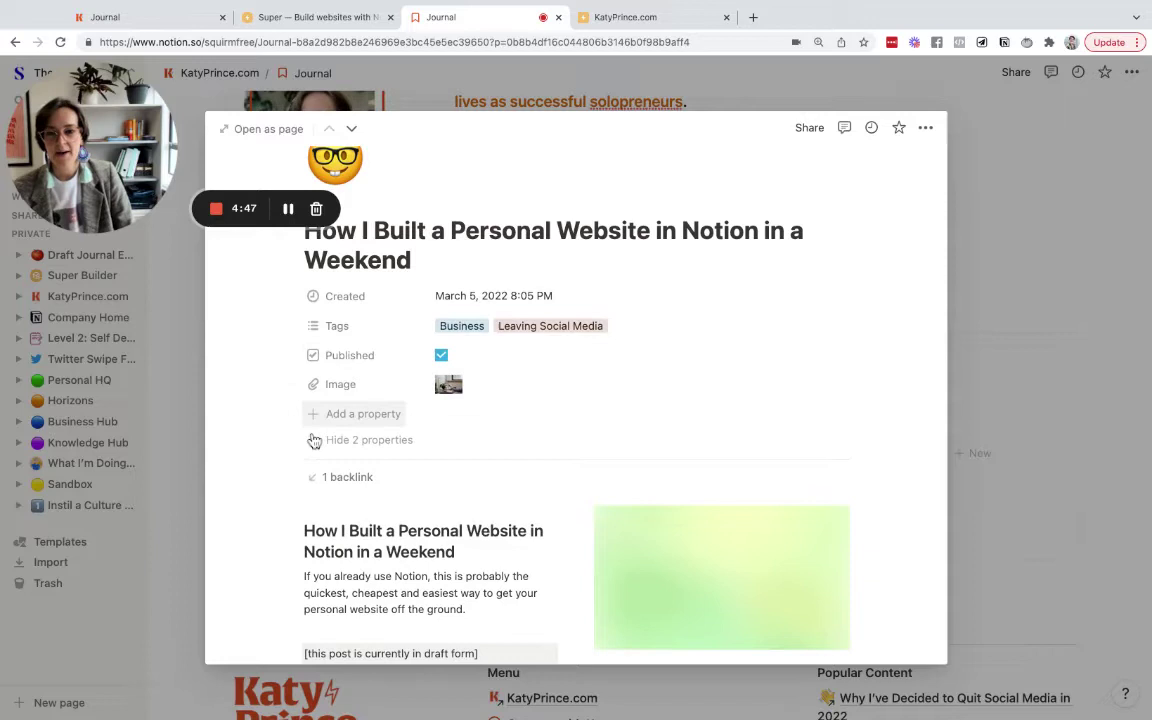
click(689, 322)
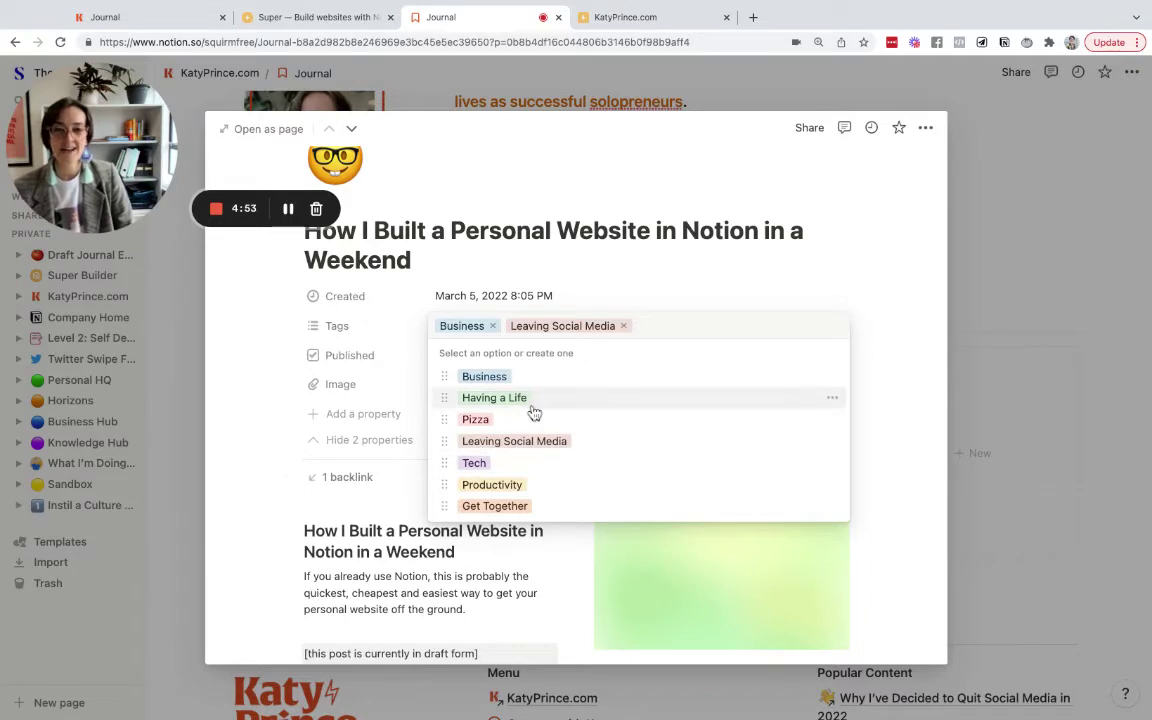
click(703, 171)
Scroll through the post's numbered steps and place the caret on the empty line before section 3.
scroll(702, 350, down, 5)
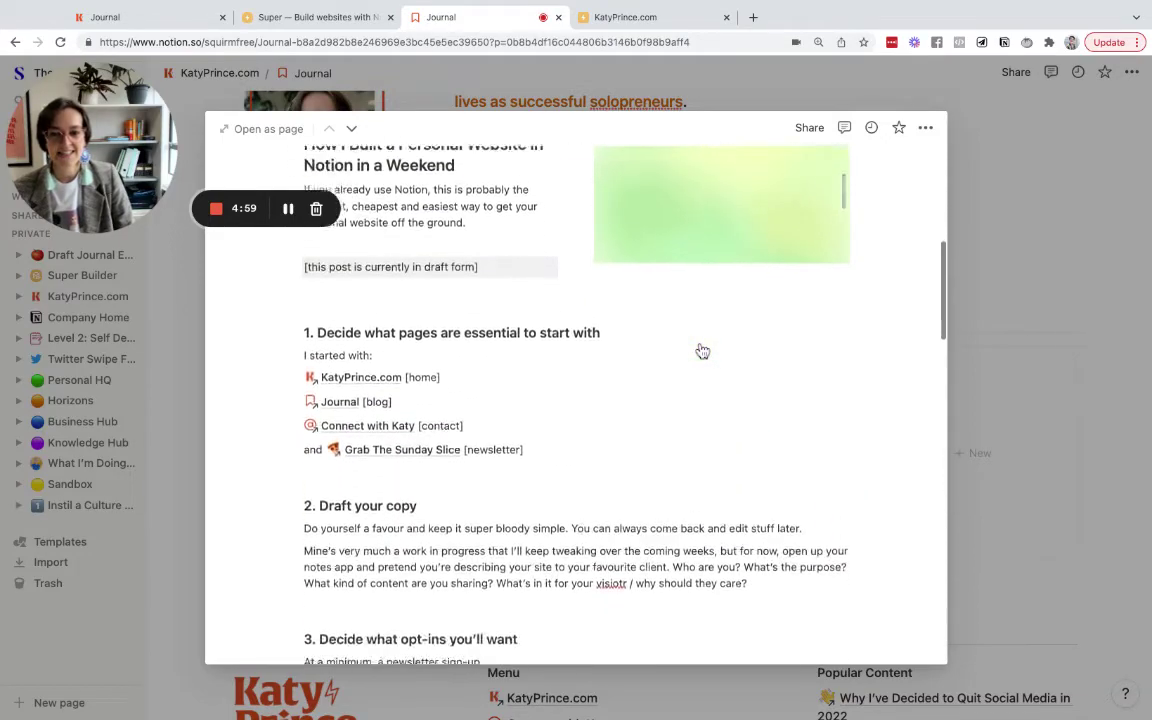
scroll(702, 350, down, 10)
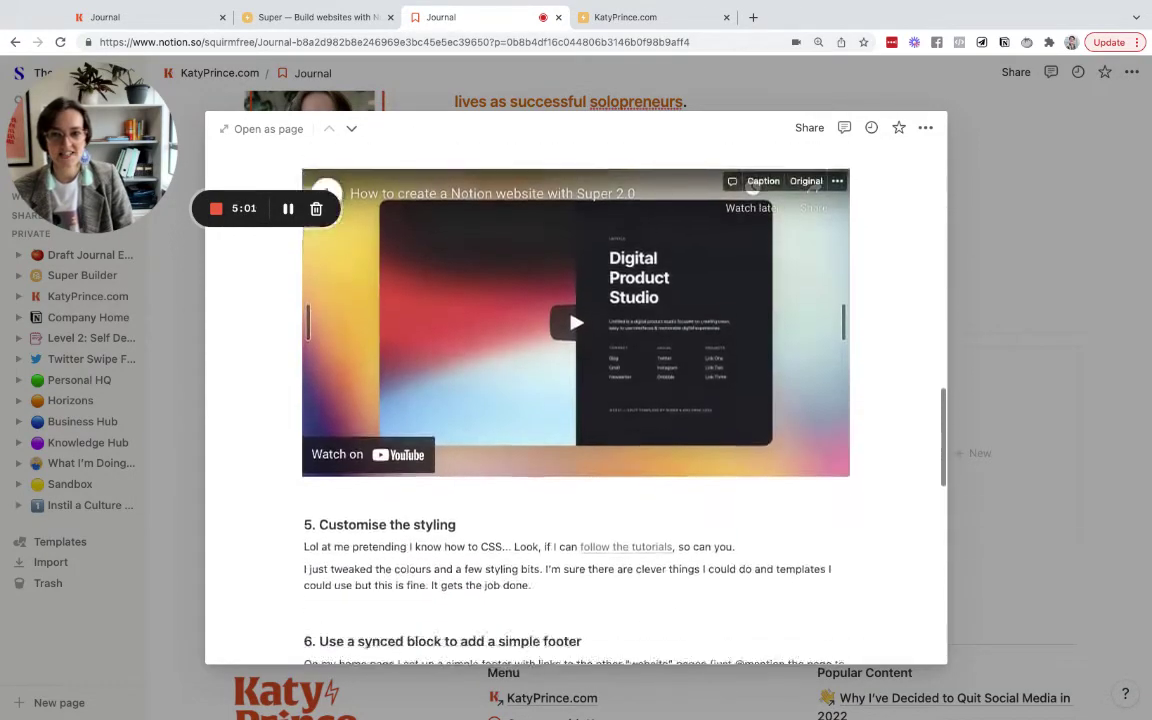
scroll(576, 400, down, 7)
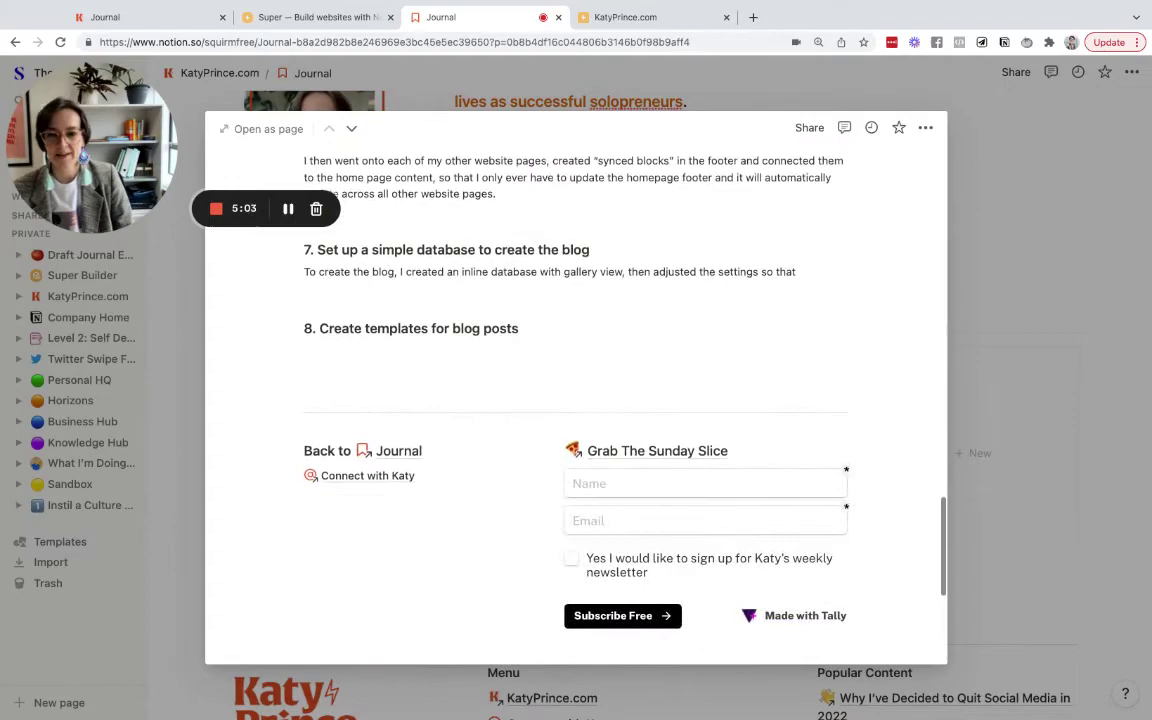
scroll(576, 400, up, 8)
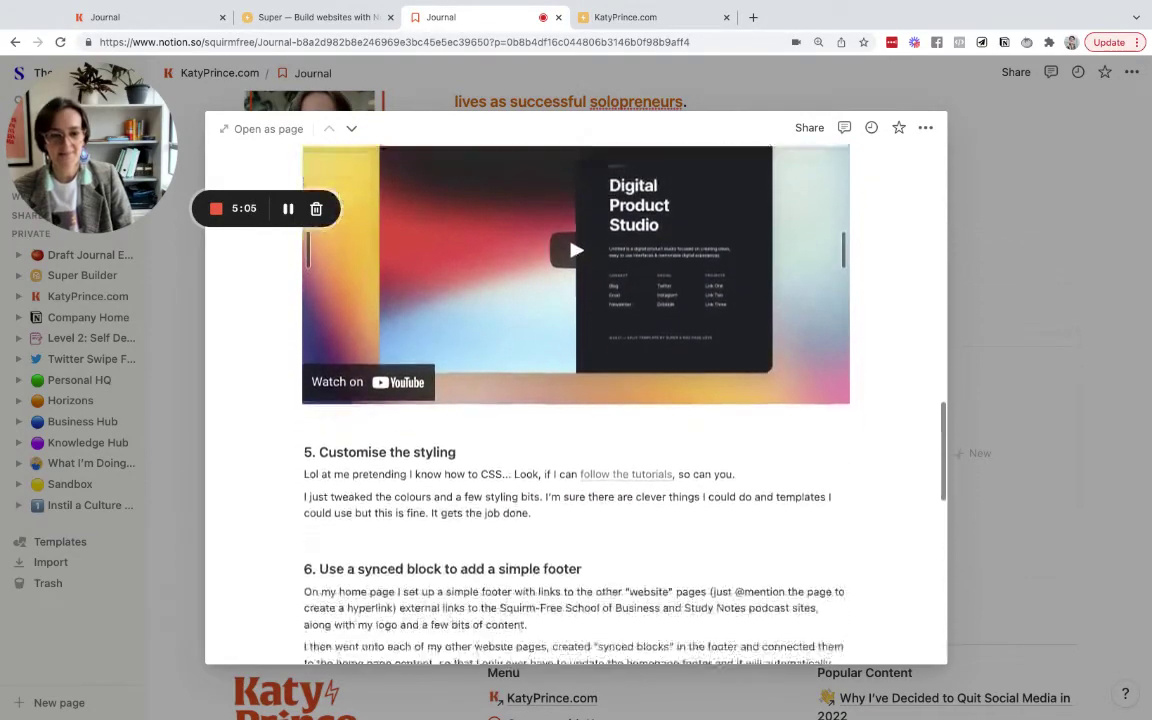
scroll(576, 400, down, 2)
scroll(576, 400, up, 10)
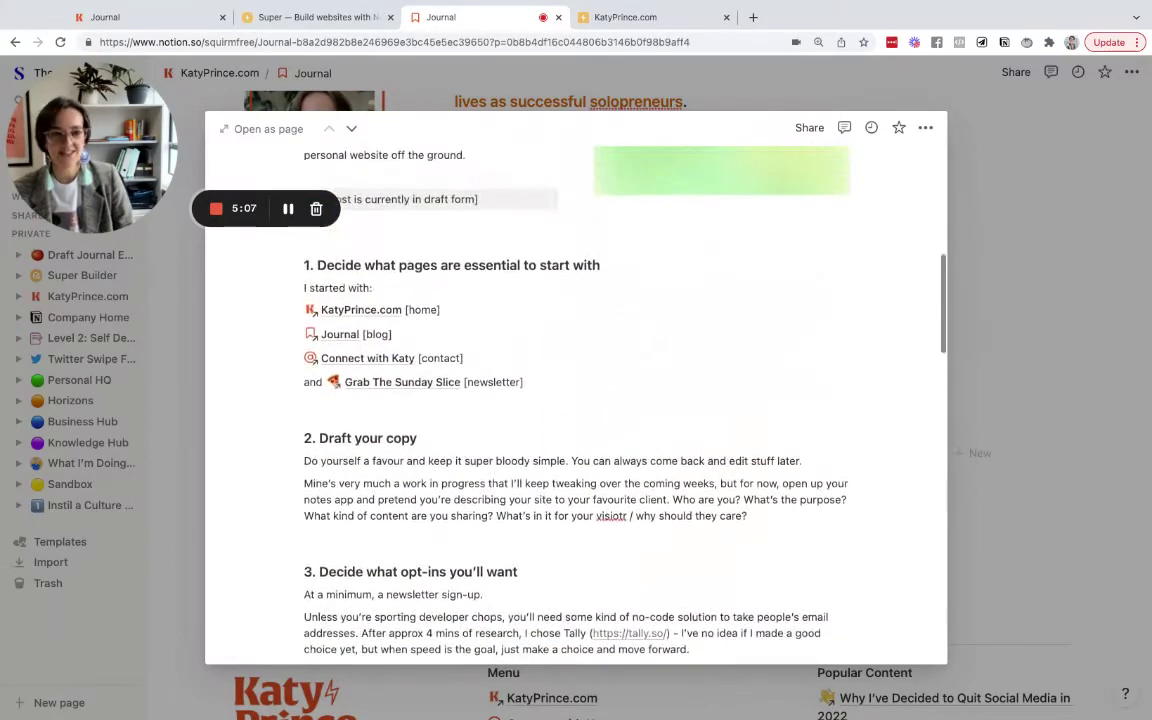
scroll(545, 320, up, 2)
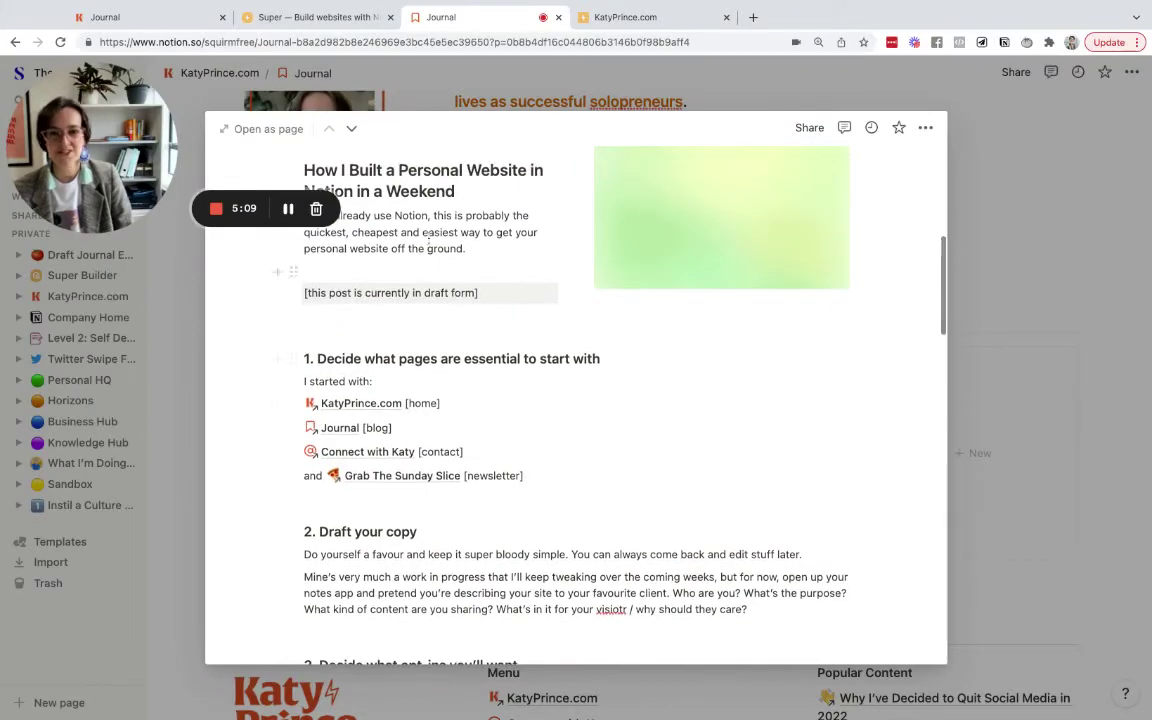
scroll(550, 466, down, 4)
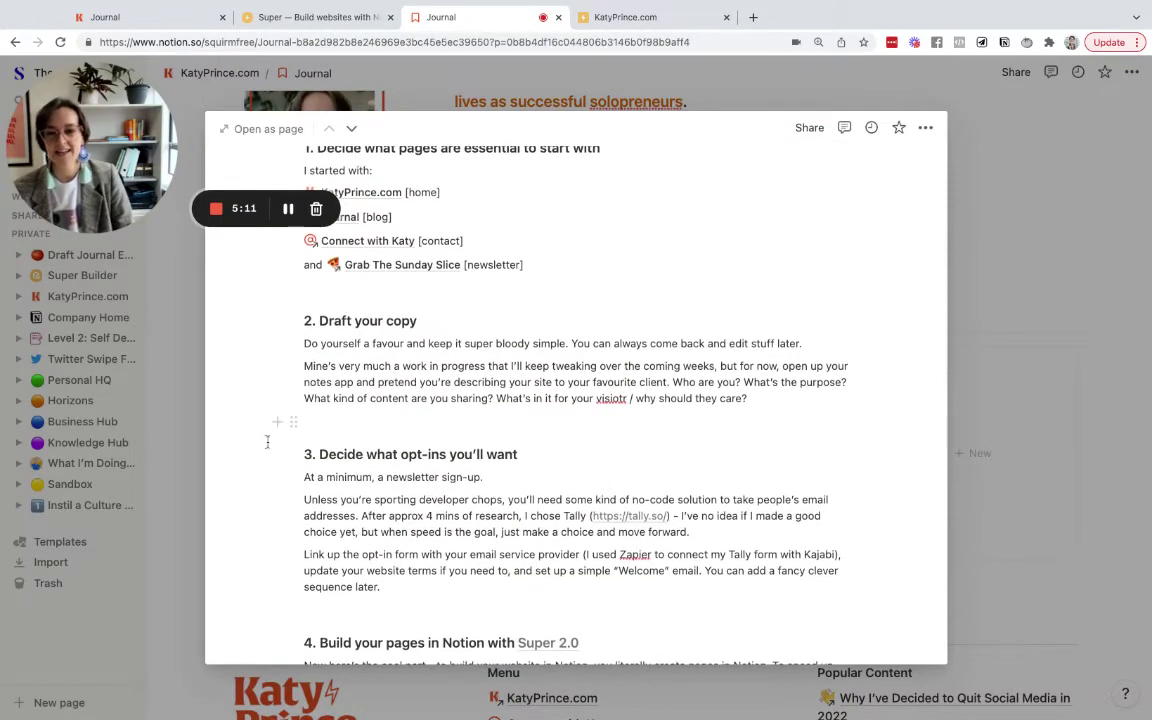
click(283, 437)
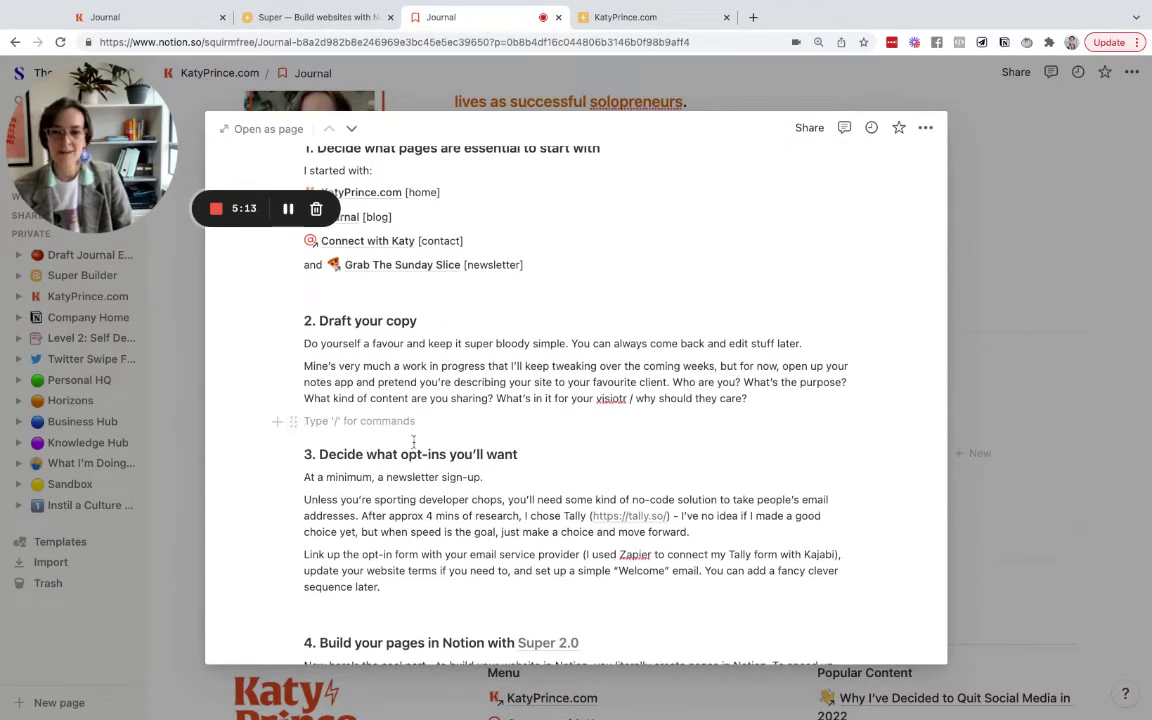
Scroll down to the Tally signup form and the Read more Journal Entries gallery.
scroll(395, 366, down, 2)
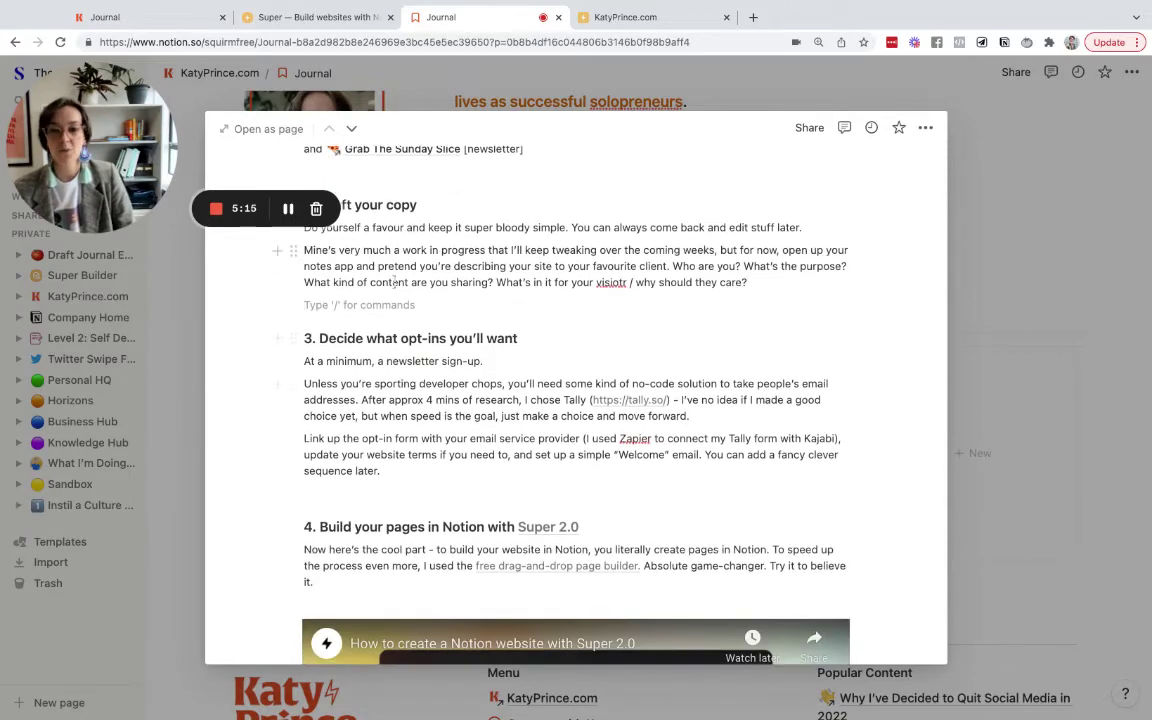
scroll(566, 338, down, 8)
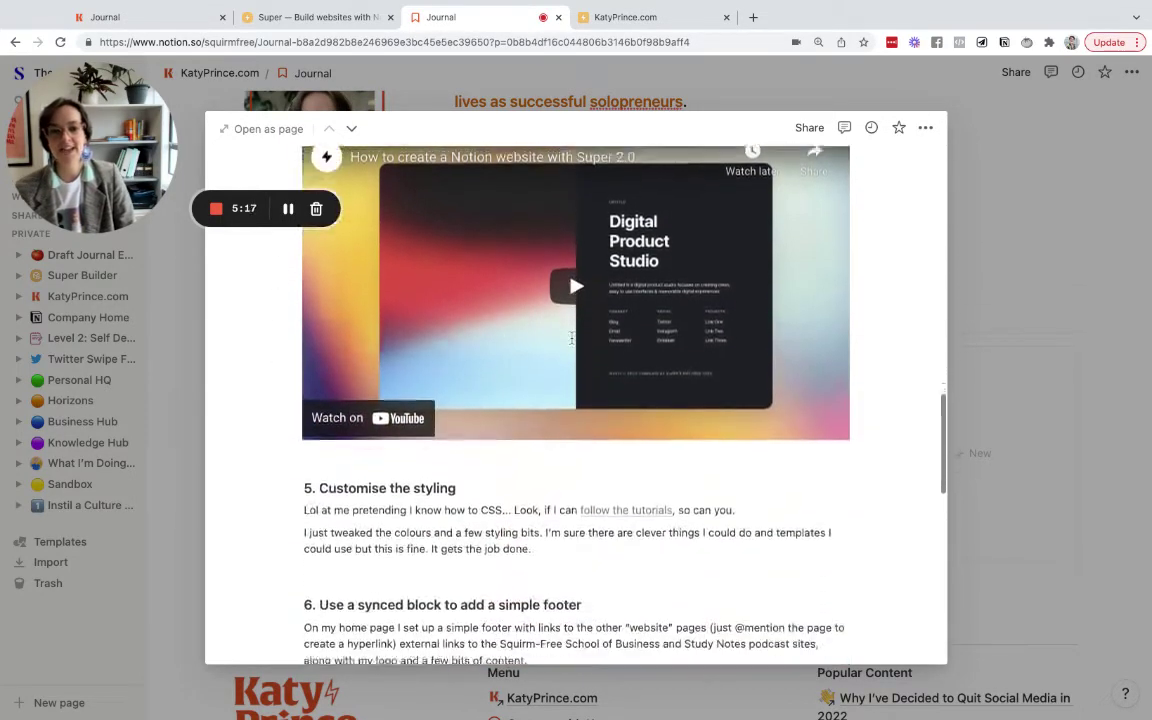
scroll(573, 338, down, 4)
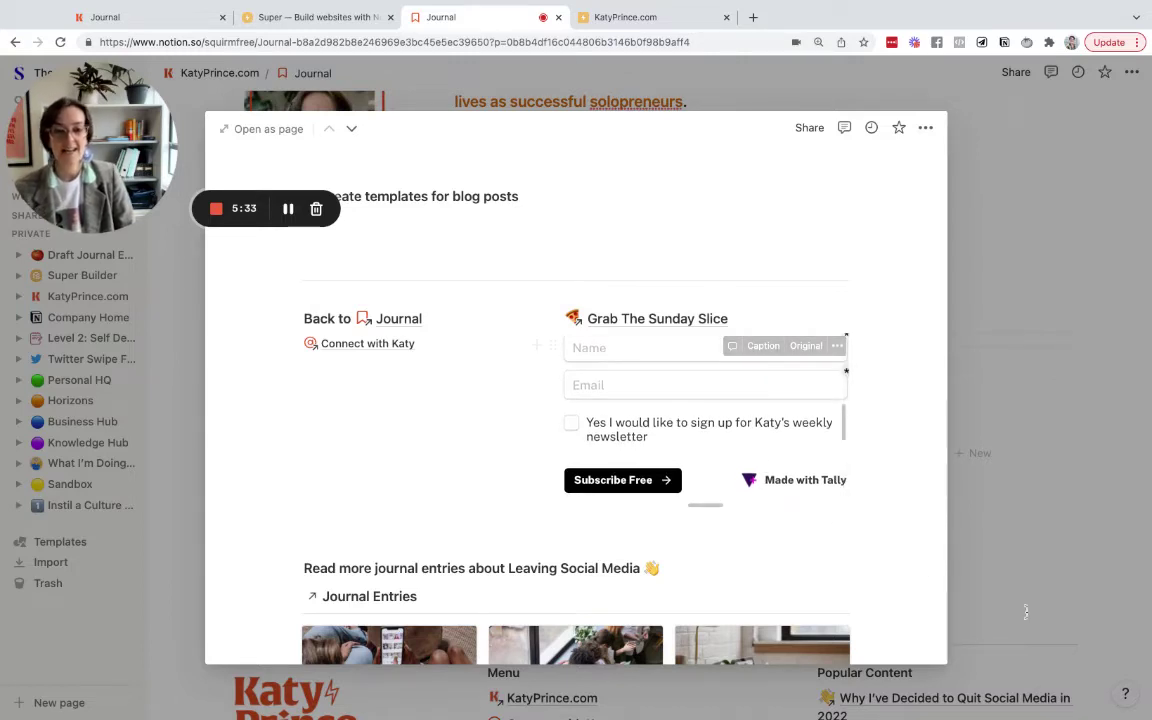
scroll(925, 485, down, 3)
scroll(340, 440, down, 1)
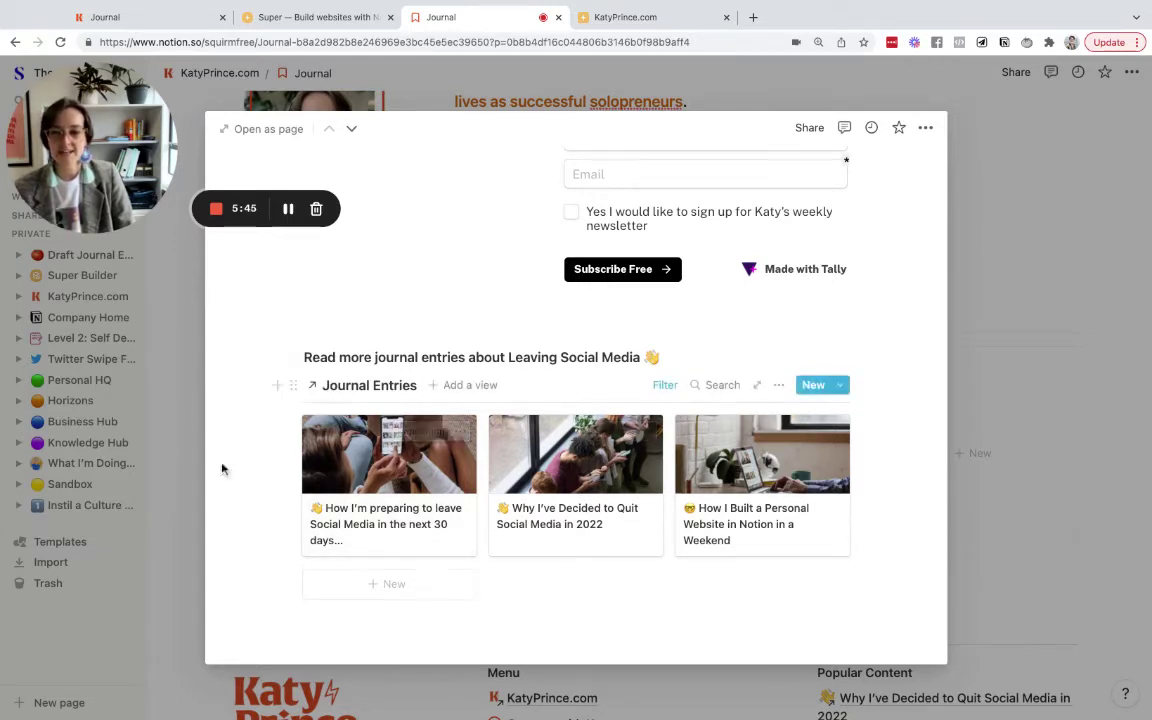
Start a /cr command below the gallery, then cancel it and clear the typed characters.
click(340, 614)
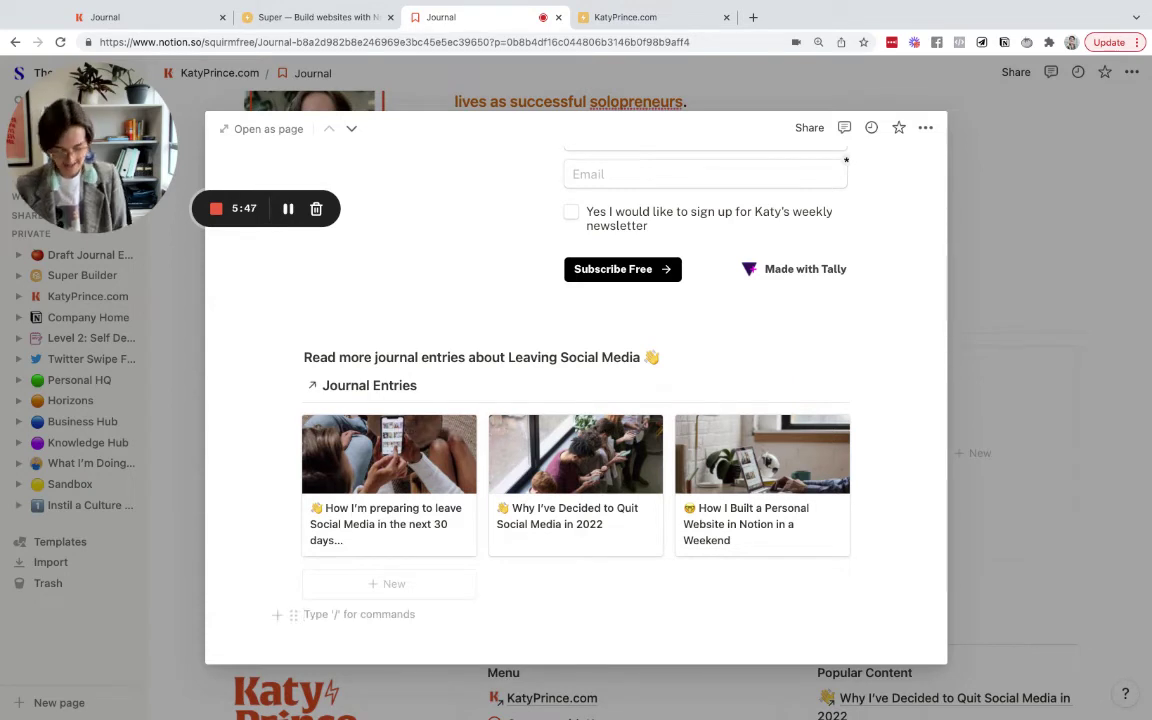
text(/cr)
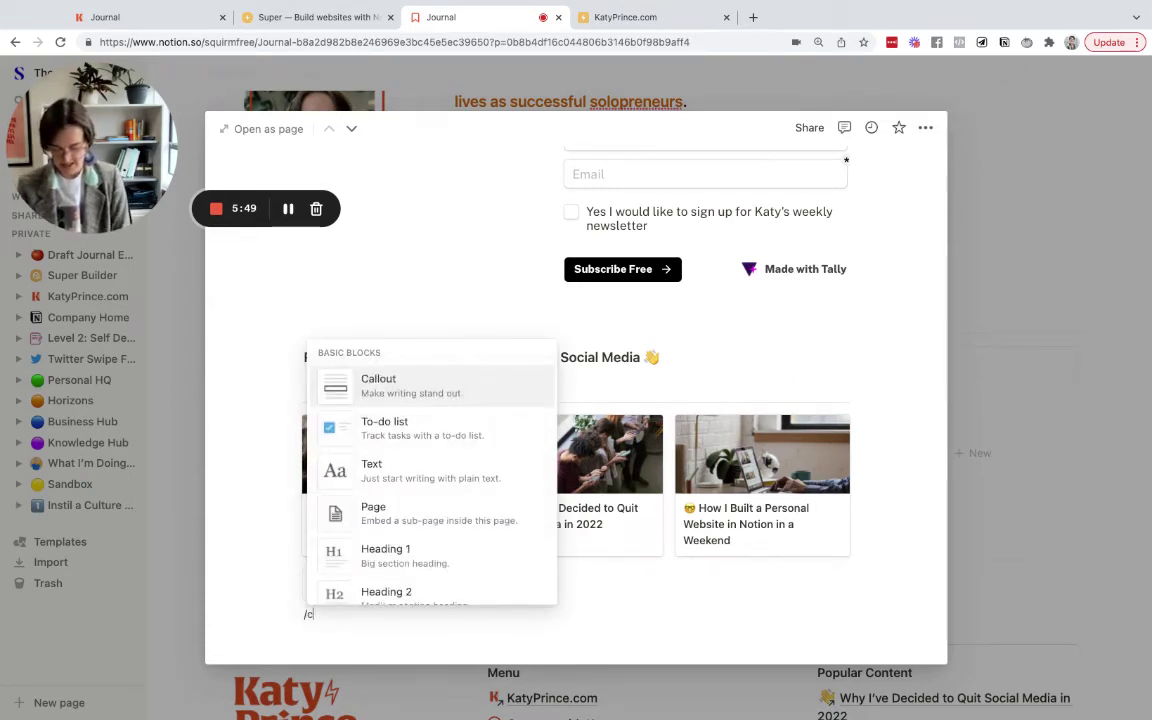
mouse_move(352, 429)
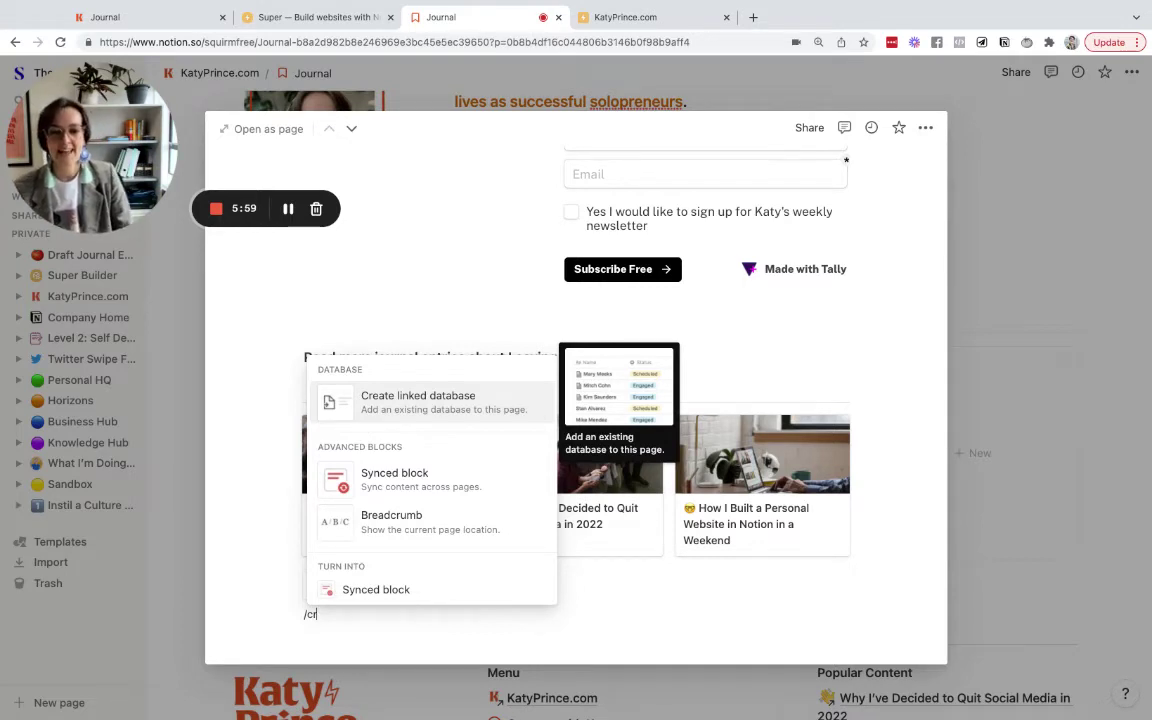
key(Escape)
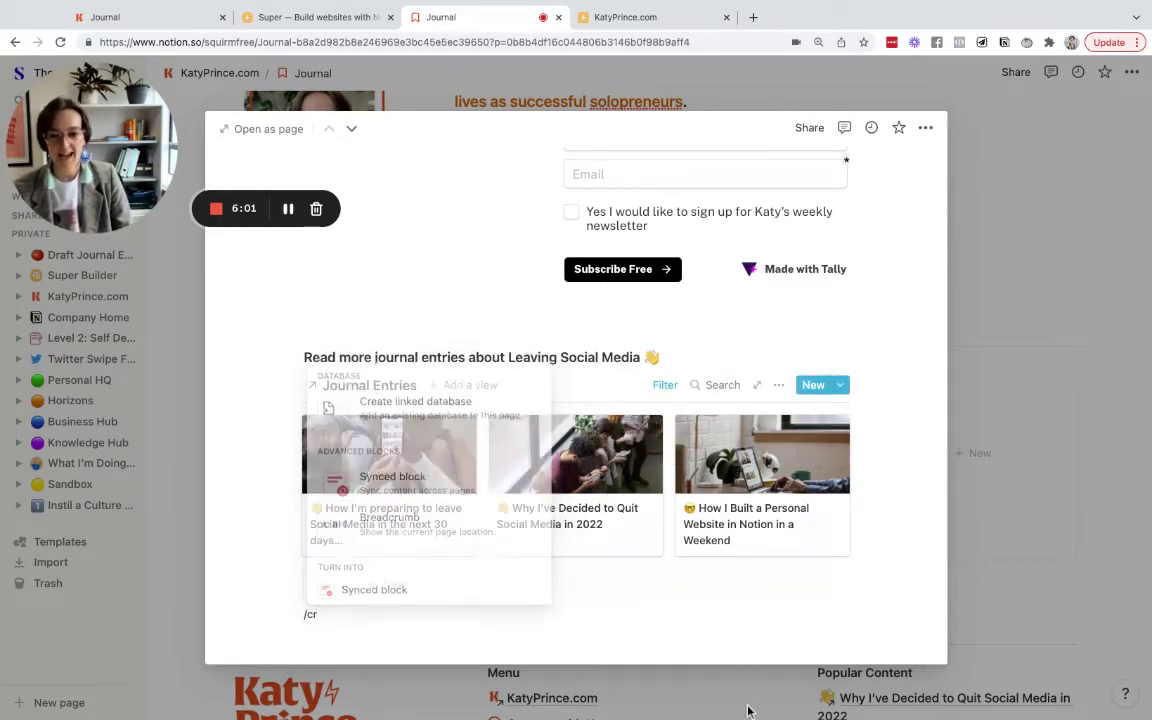
click(318, 614)
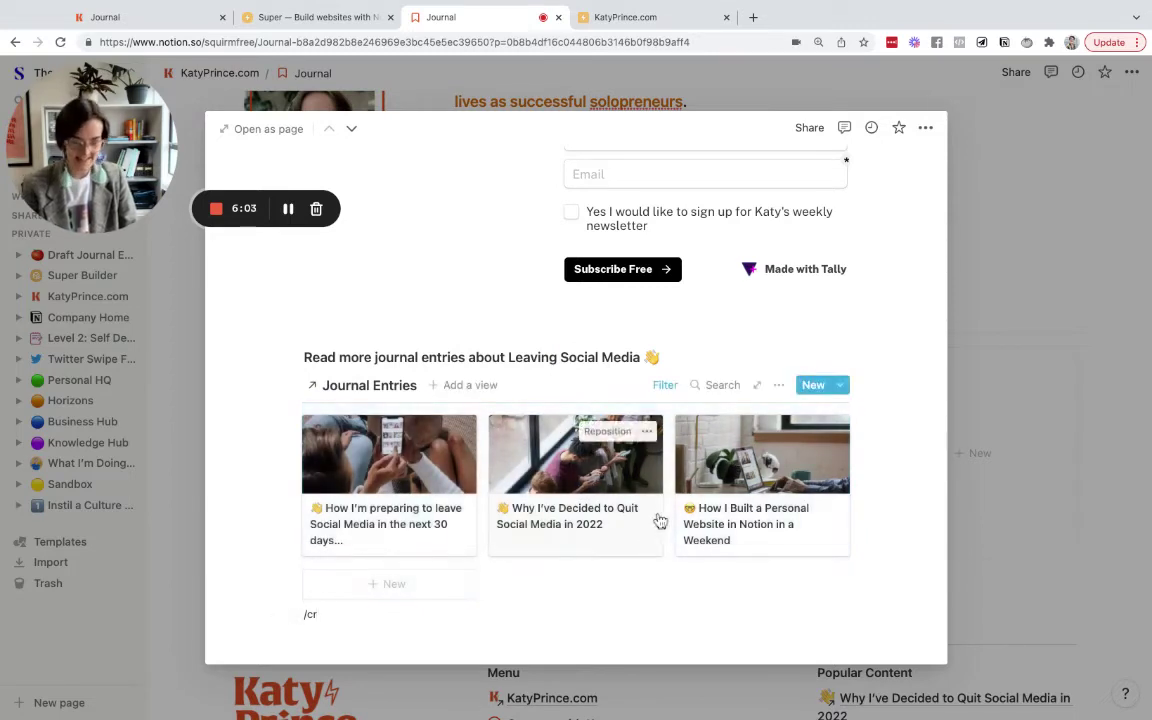
key(BackSpace)
key(BackSpace)
Check the gallery's Tags contains Leaving Social Media and Published filters, then close the post.
click(665, 385)
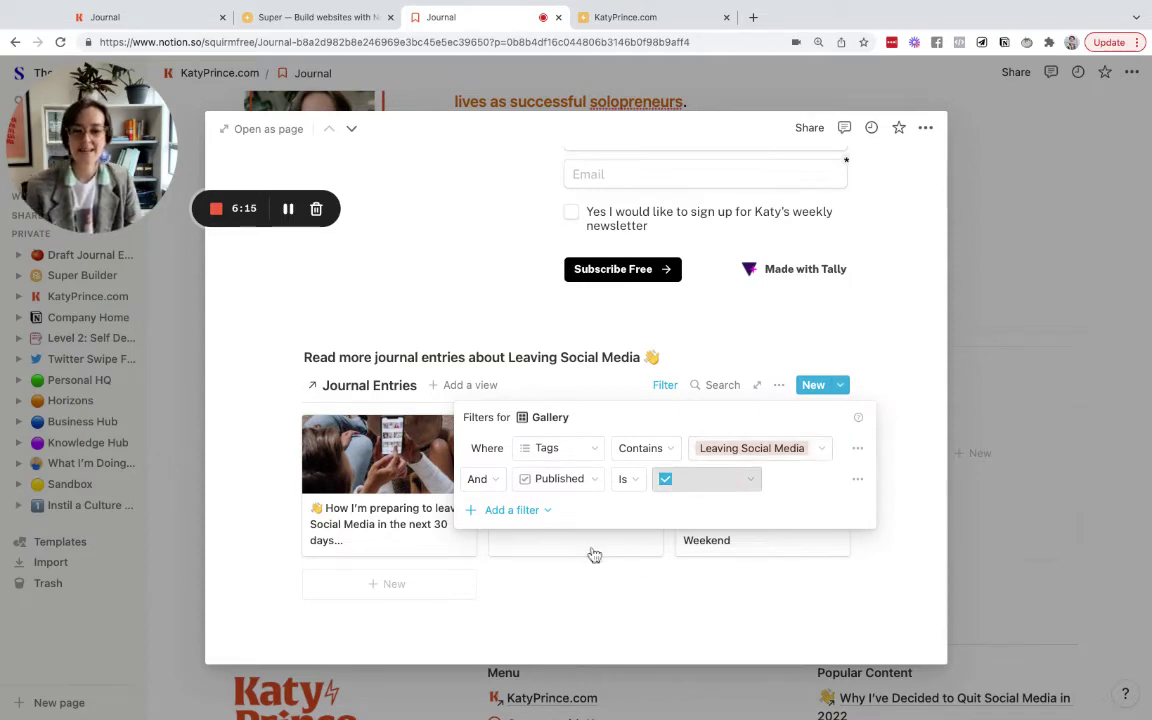
click(924, 638)
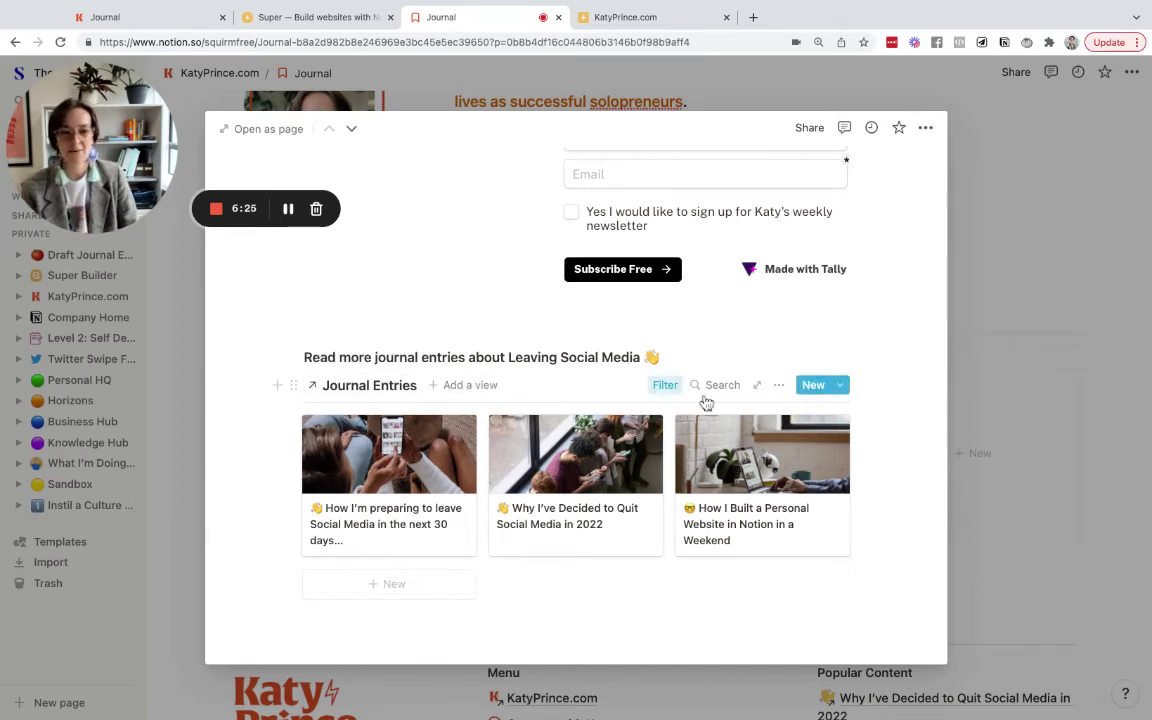
click(665, 385)
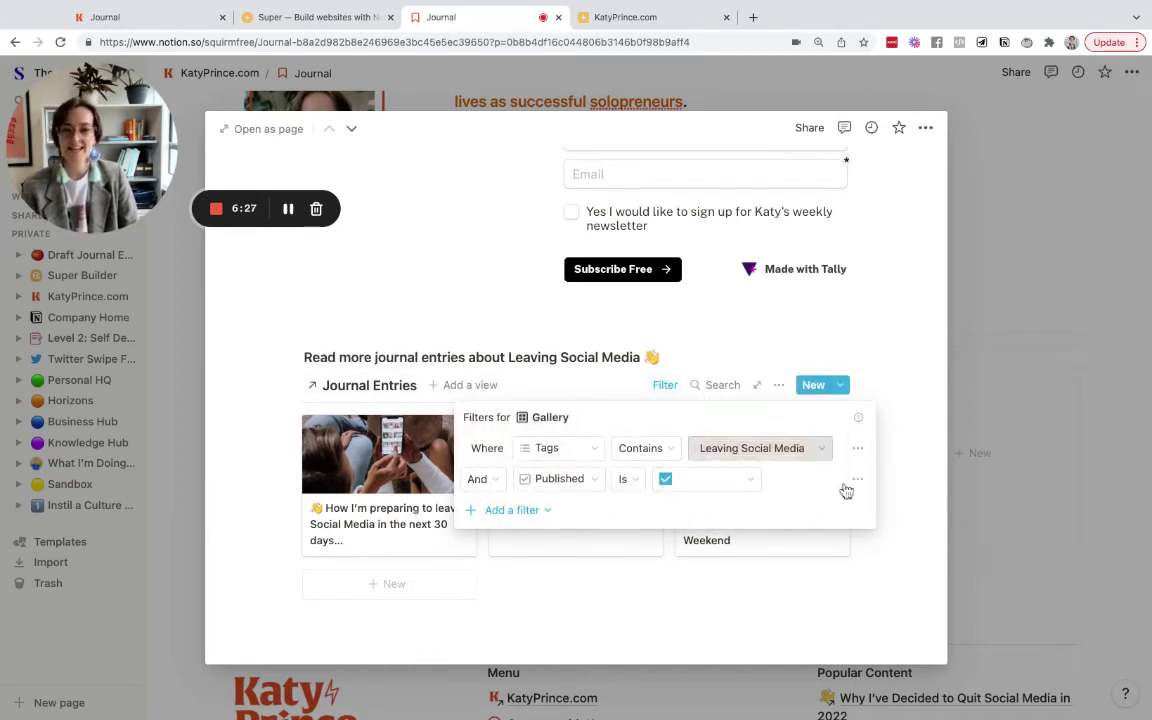
click(1048, 657)
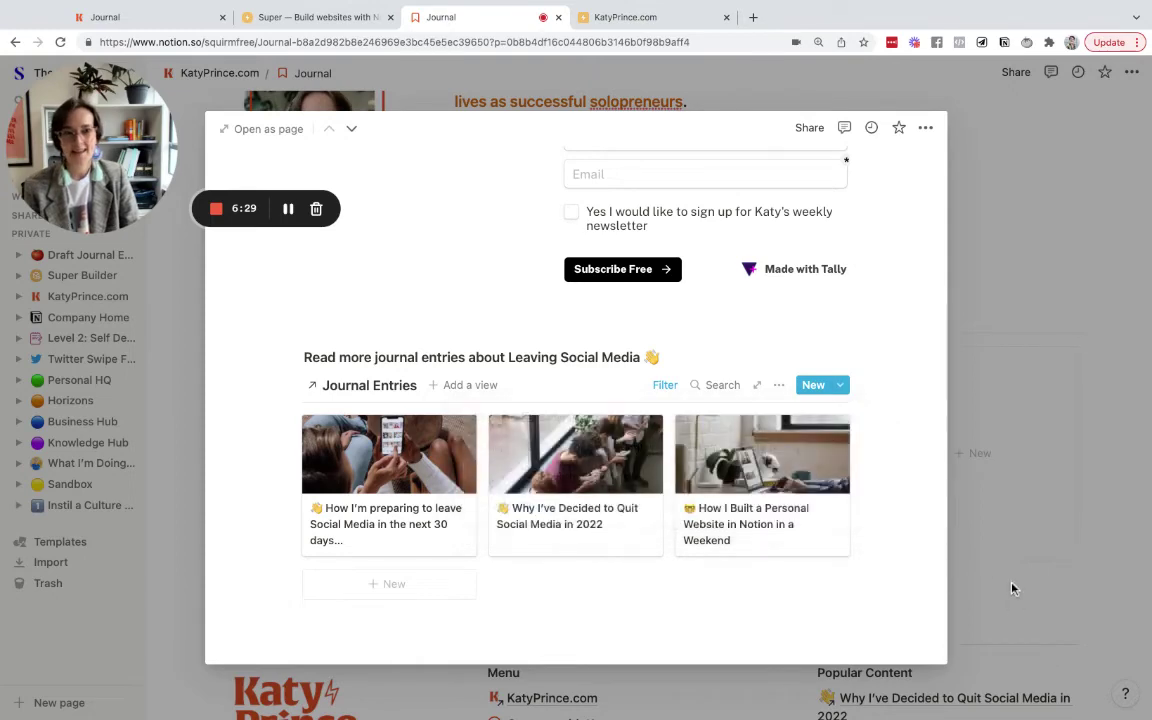
scroll(910, 523, up, 8)
key(Escape)
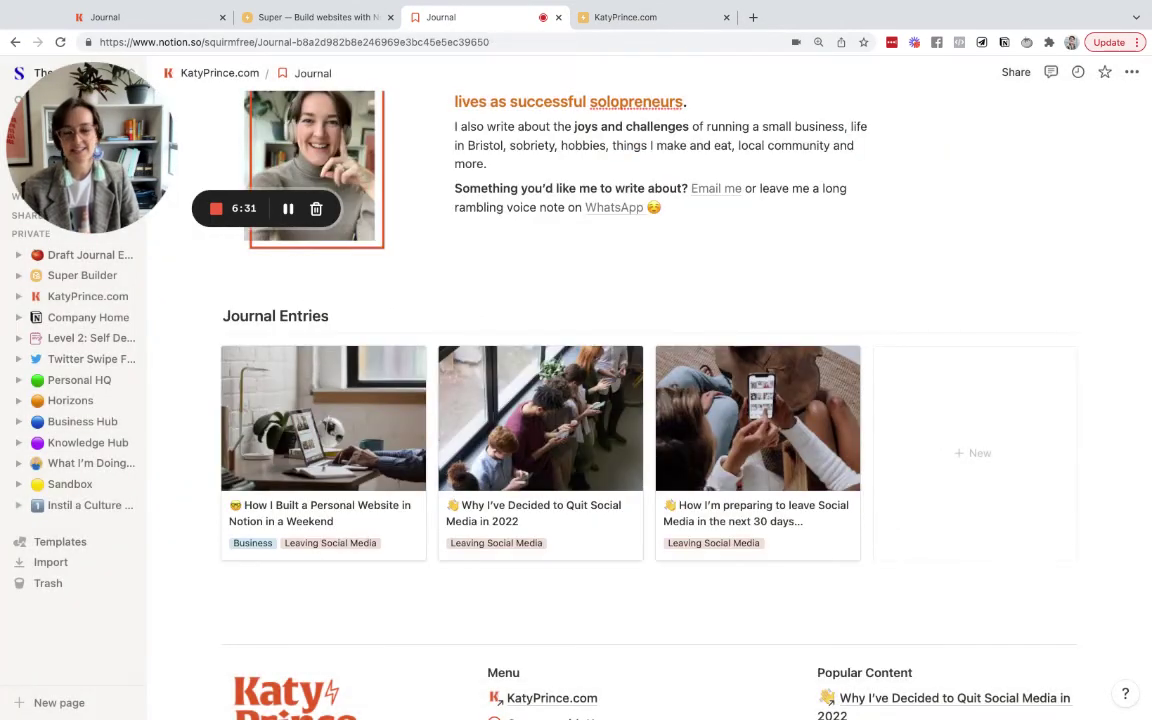
Open the Draft Journal Entries page from the sidebar and scroll its grouped tables.
scroll(501, 302, up, 2)
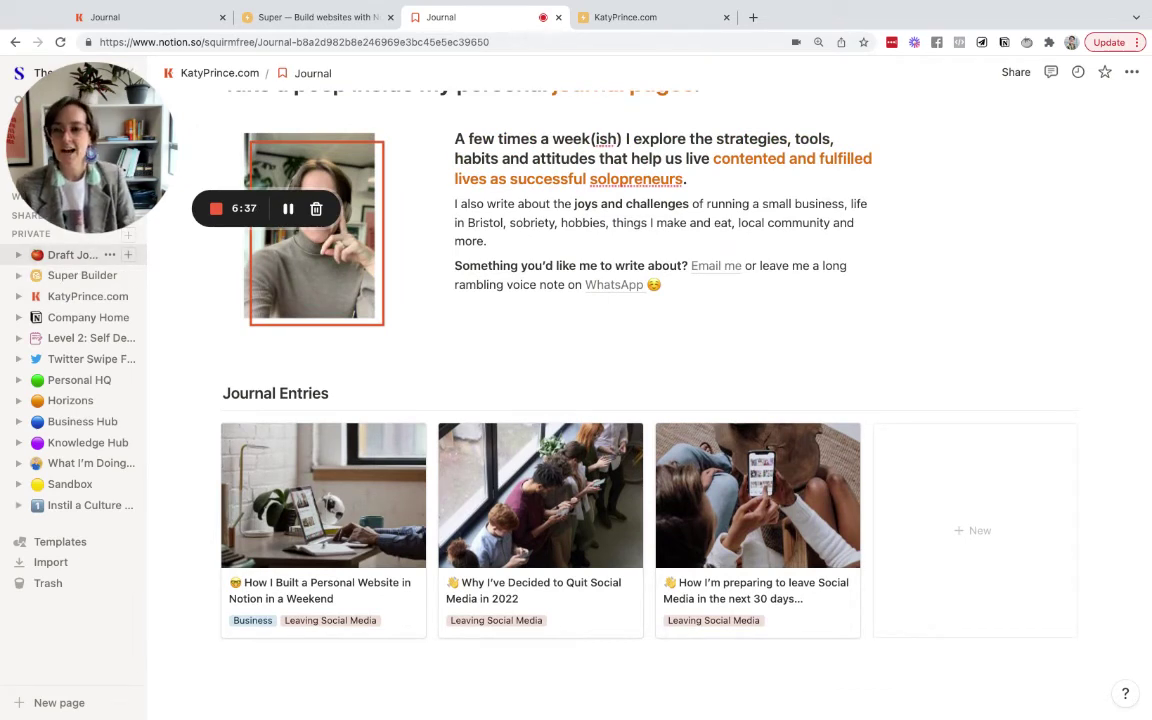
click(75, 254)
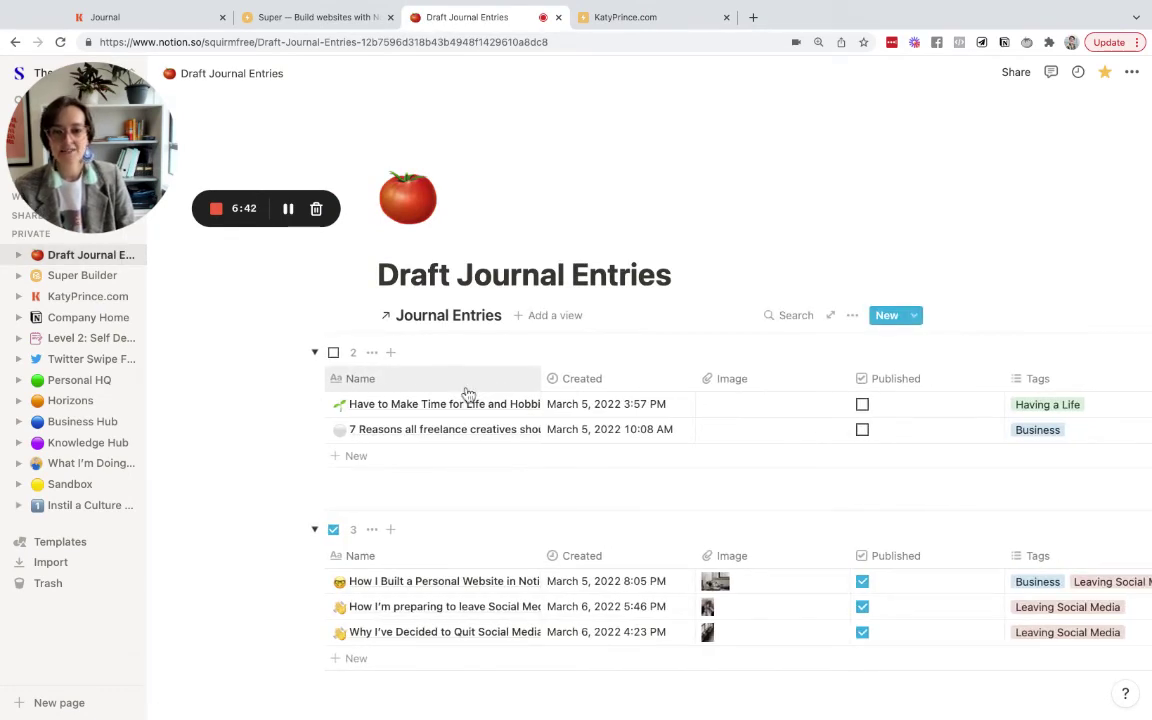
scroll(466, 393, down, 2)
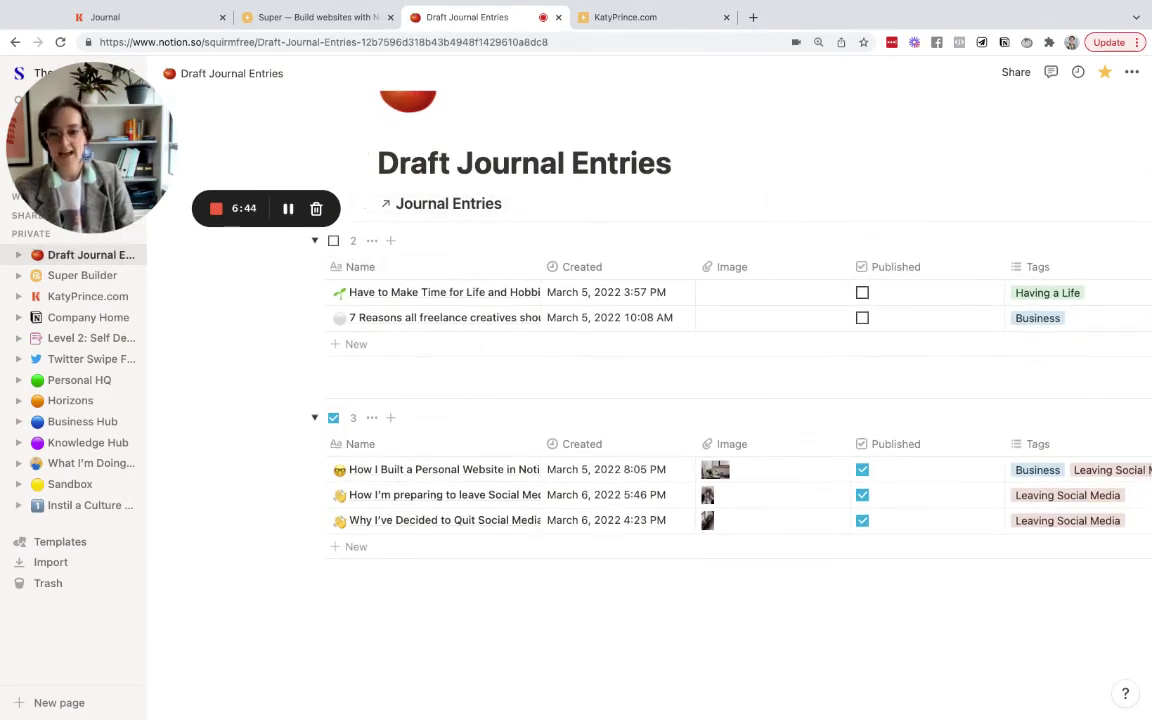
Insert a linked Journal Entries database below the tables, then delete it.
click(340, 613)
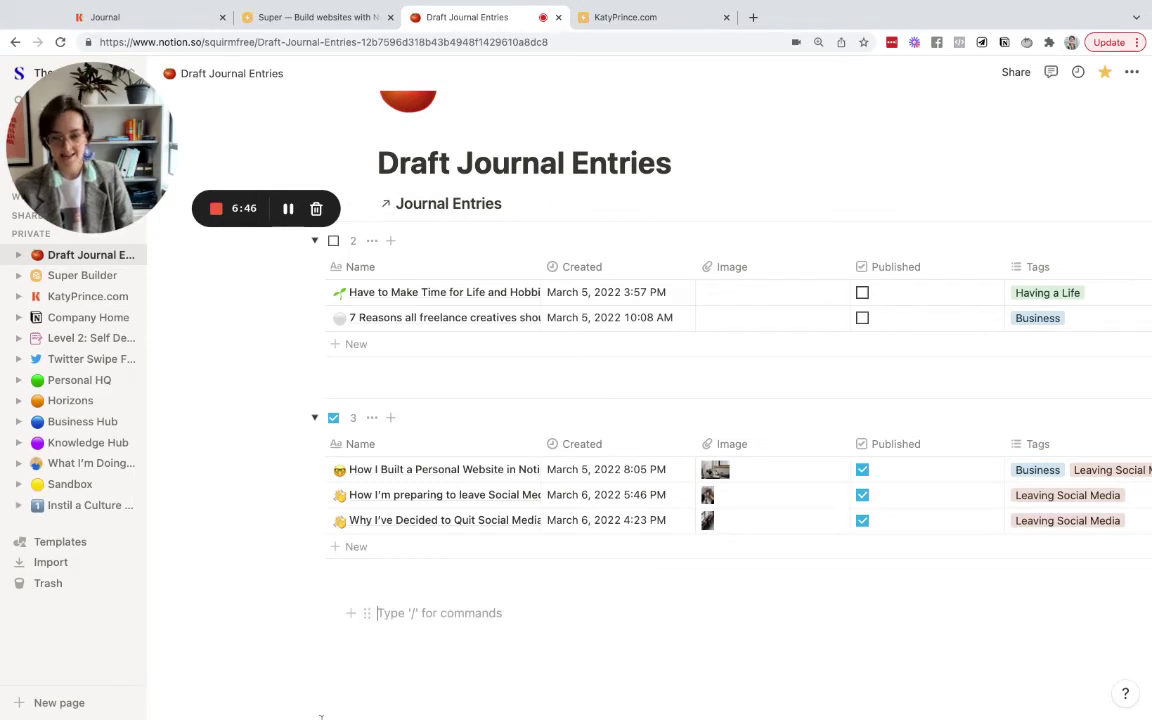
text(/cr)
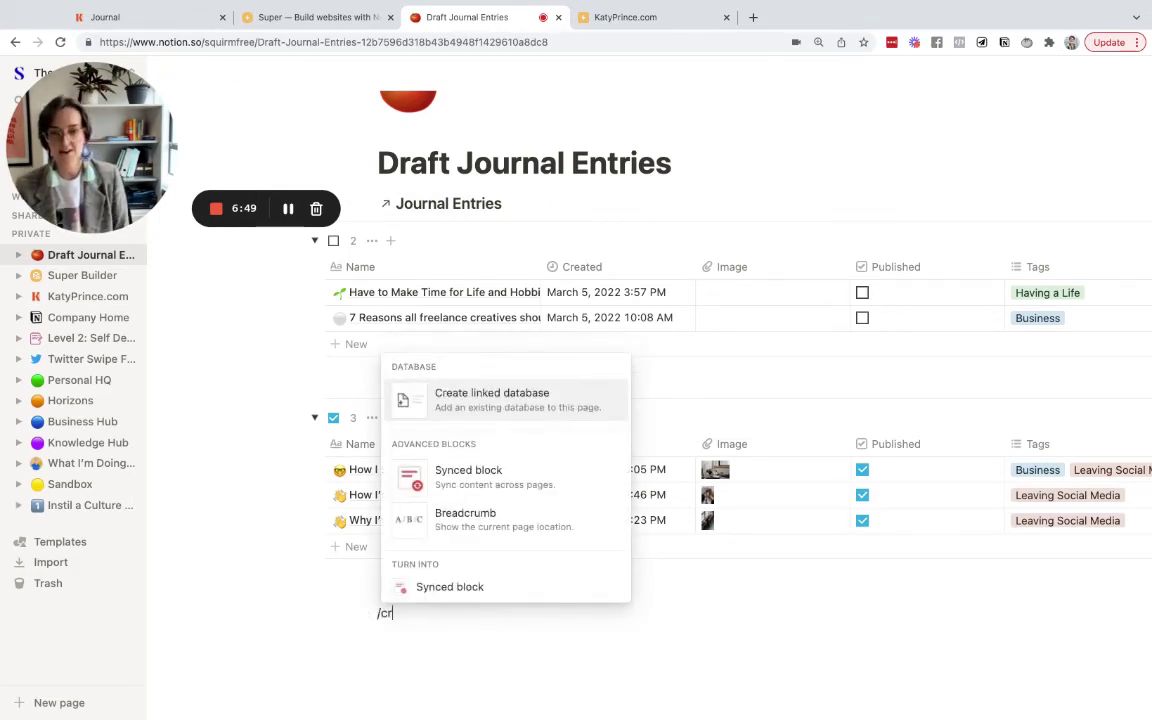
key(Return)
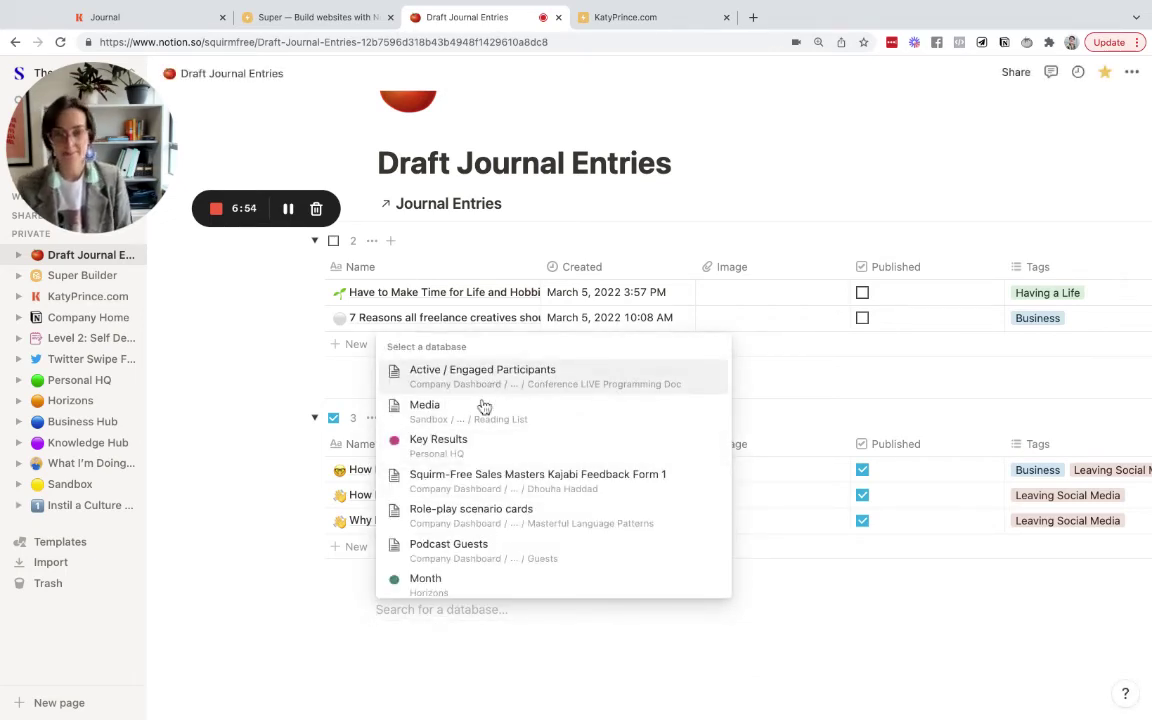
text(journal entries)
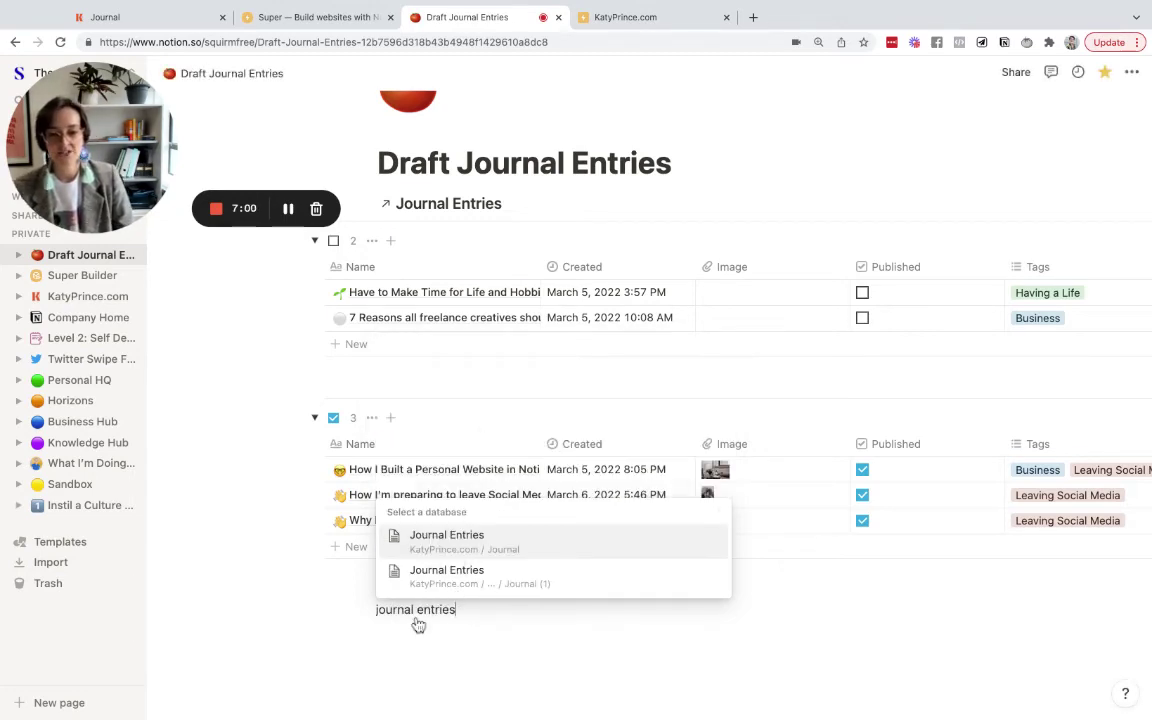
key(Return)
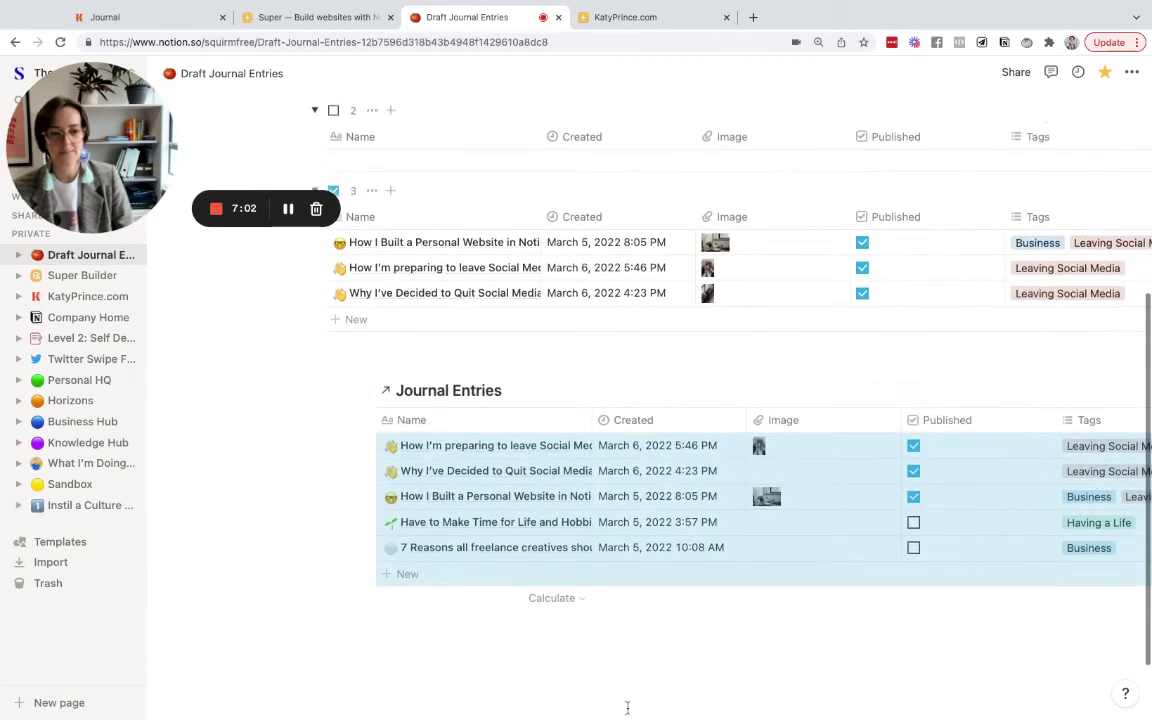
key(ctrl+slash)
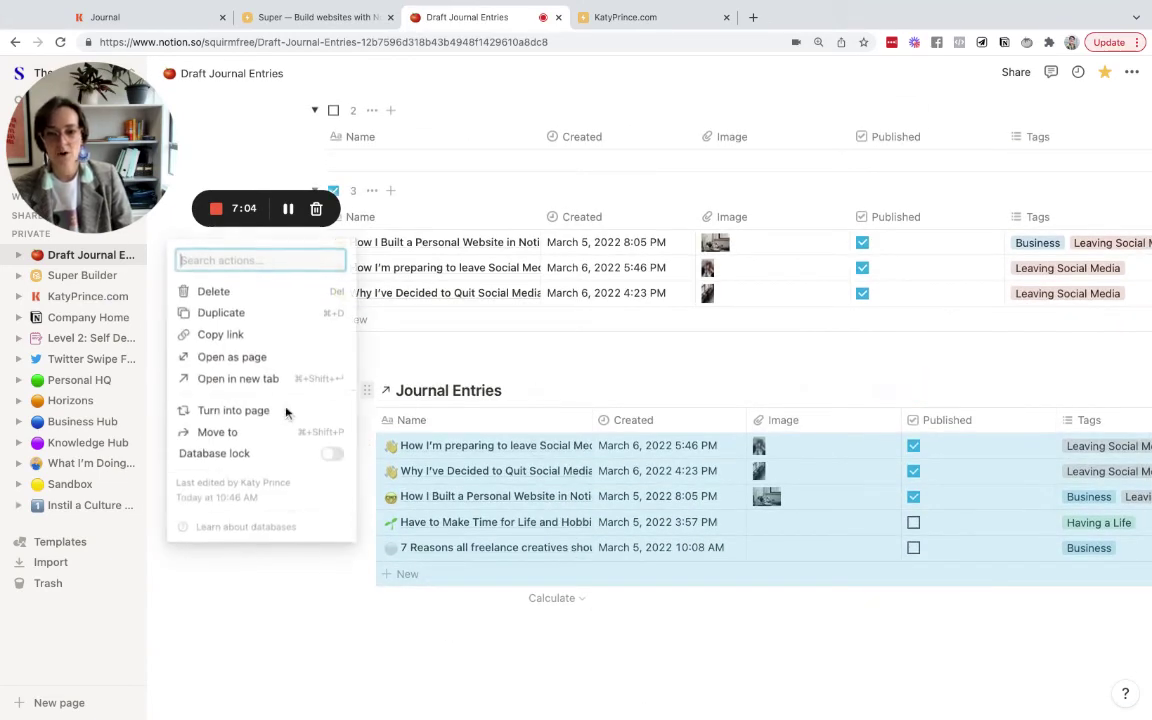
key(Delete)
scroll(536, 158, up, 2)
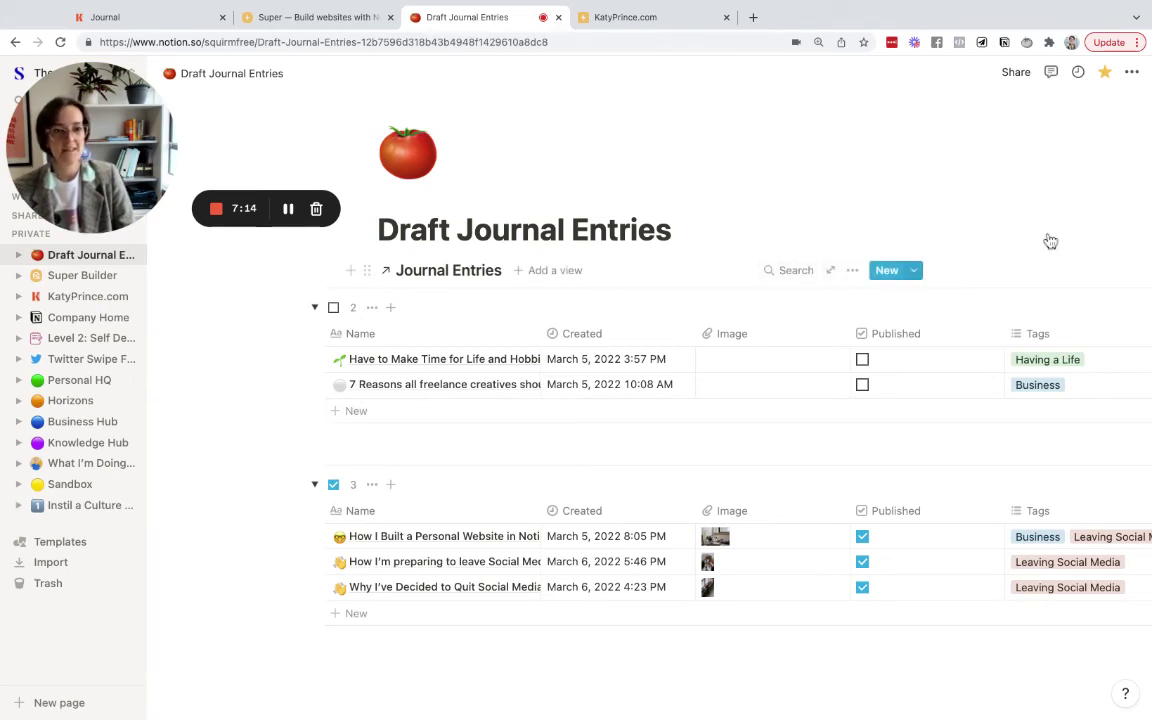
click(965, 232)
click(852, 270)
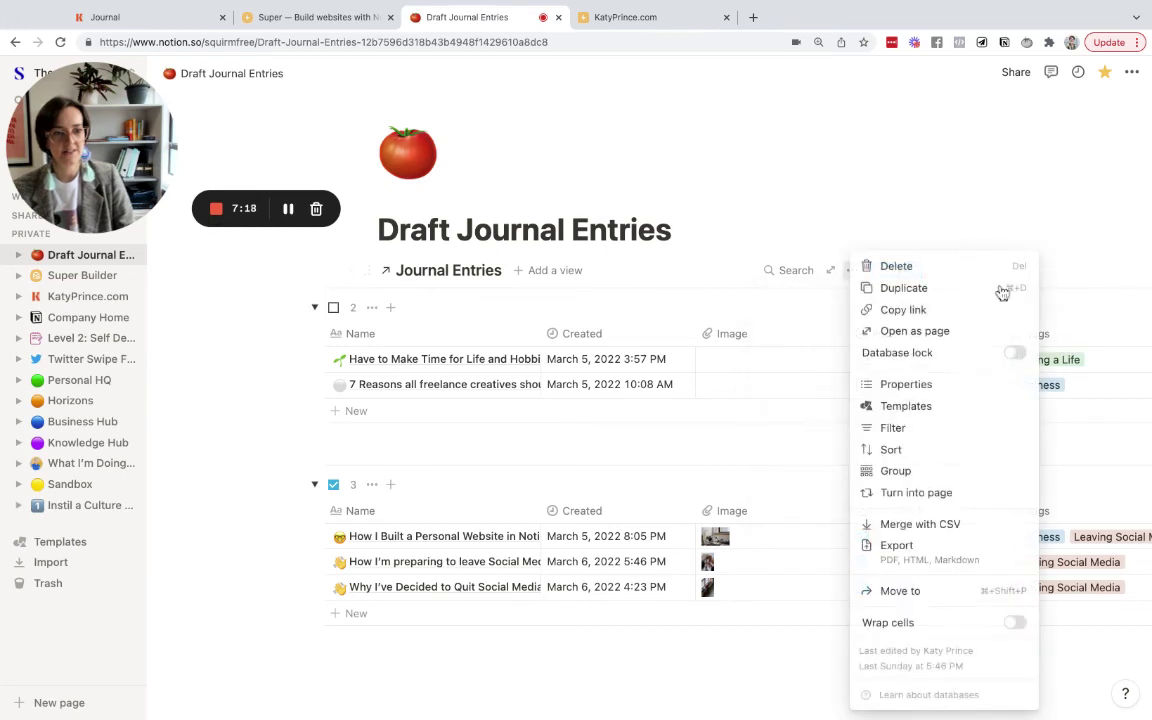
click(1030, 388)
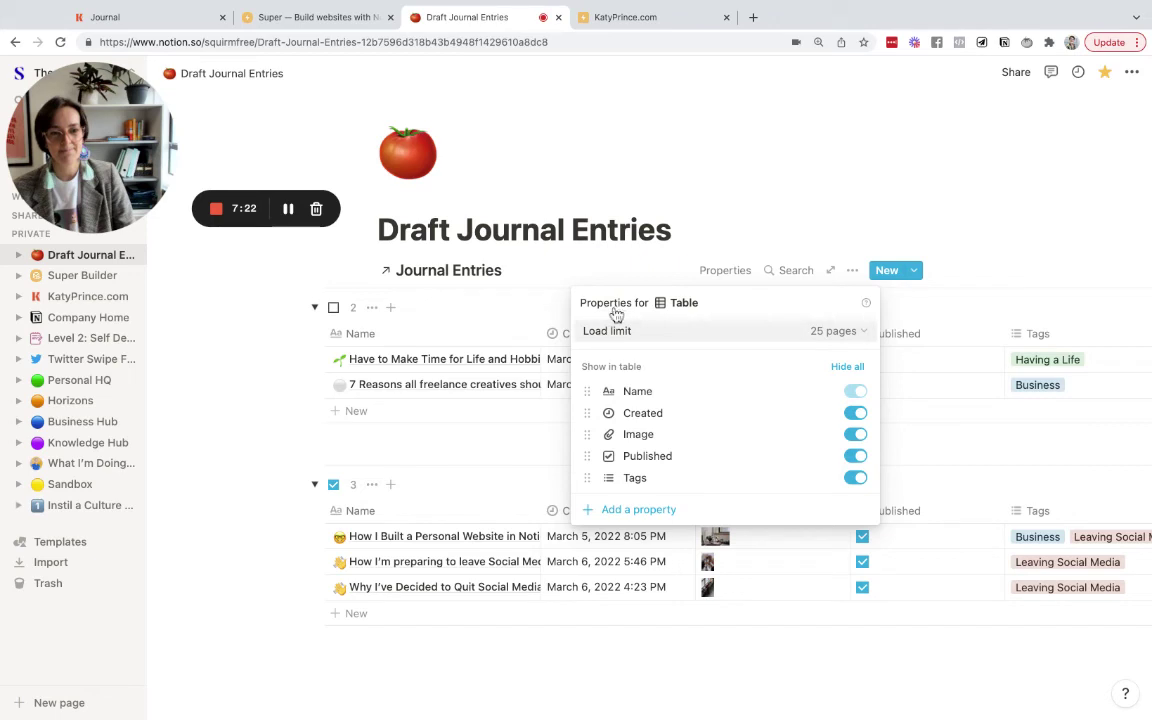
click(970, 240)
click(852, 270)
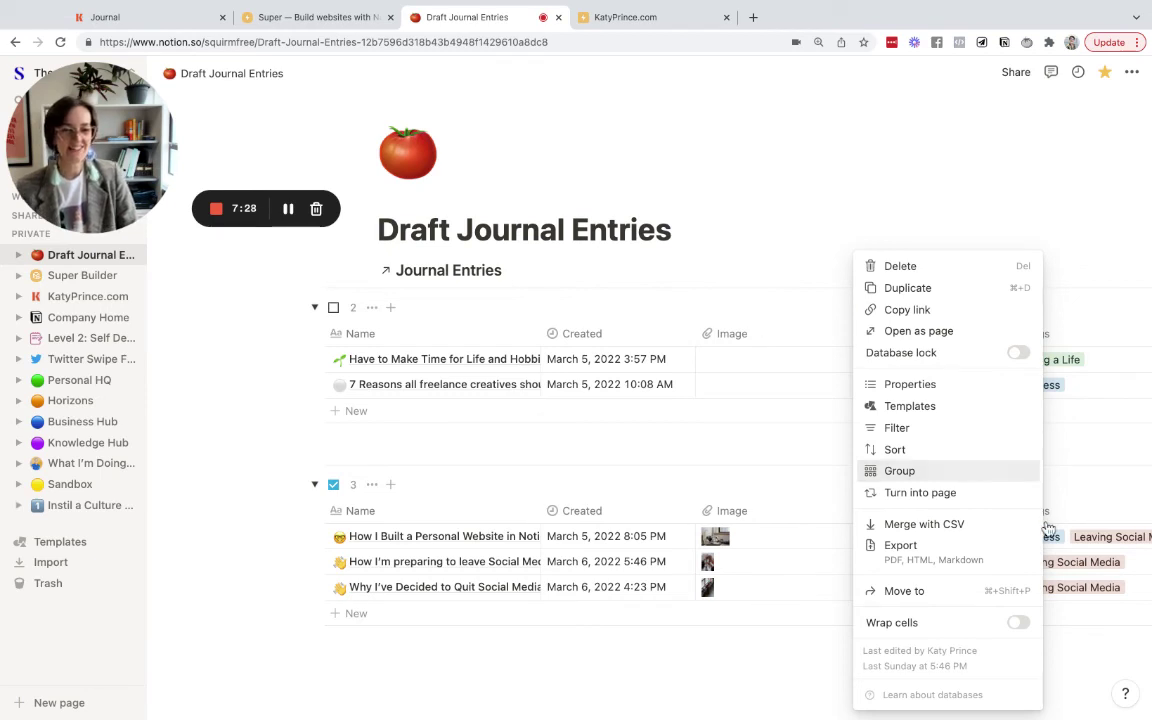
key(Return)
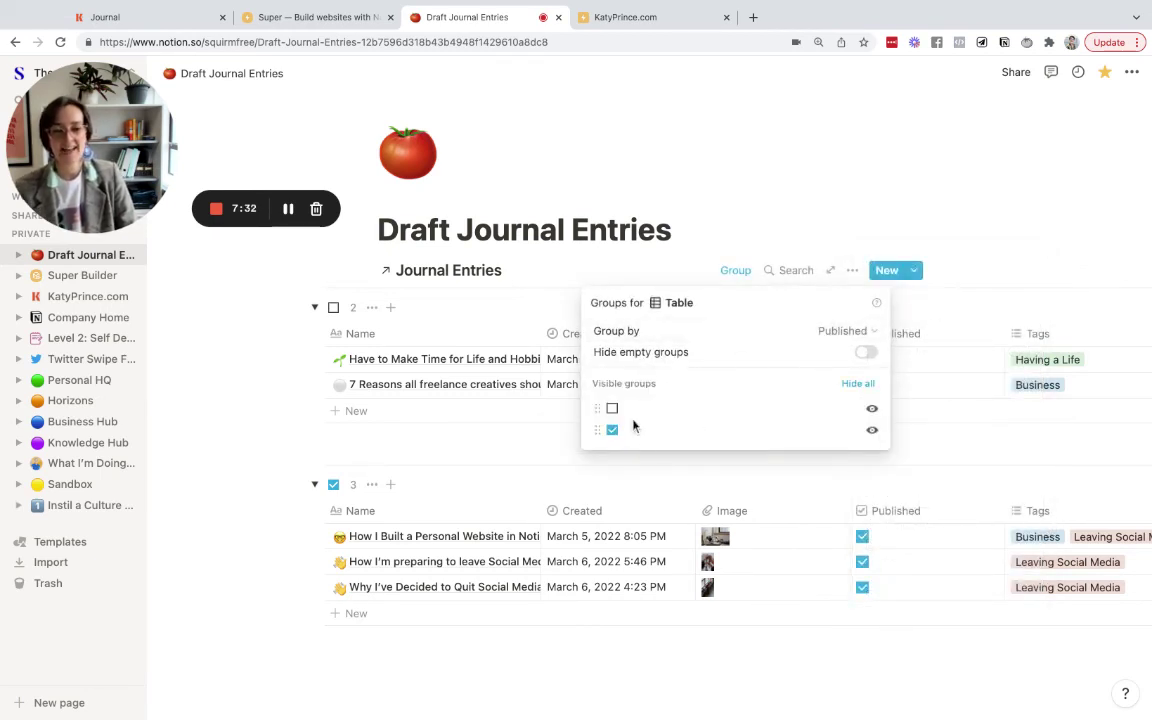
mouse_move(598, 408)
mouse_down()
mouse_move(607, 458)
mouse_move(608, 429)
mouse_up()
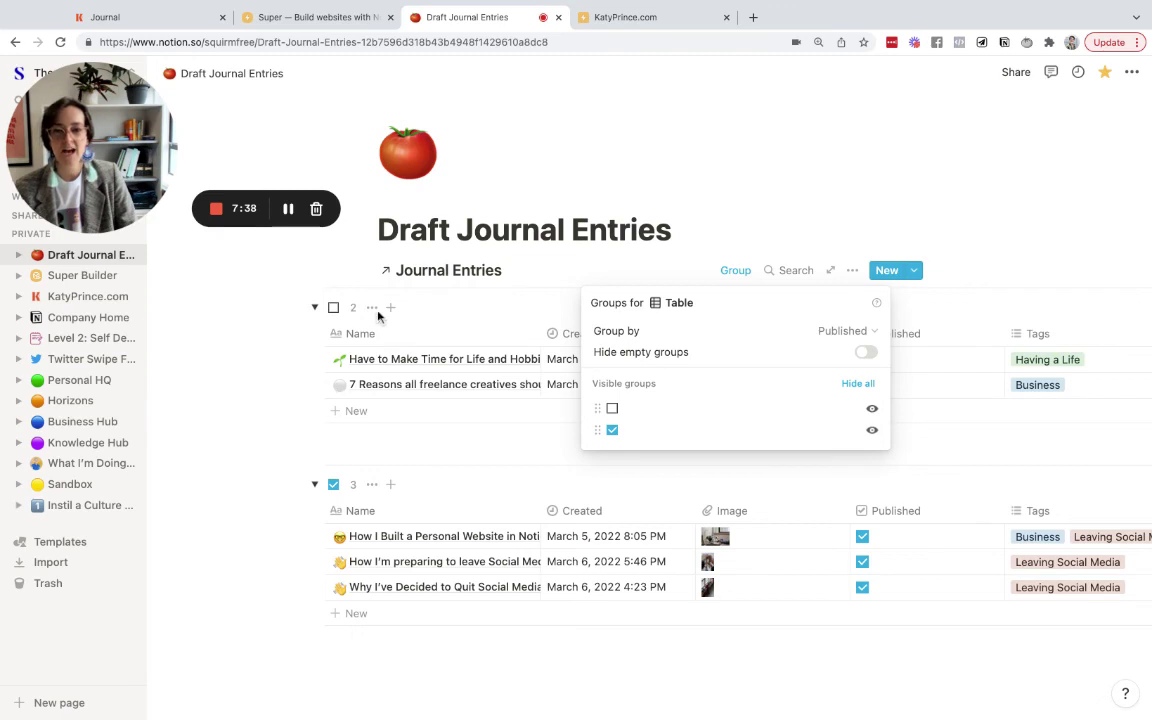
click(411, 378)
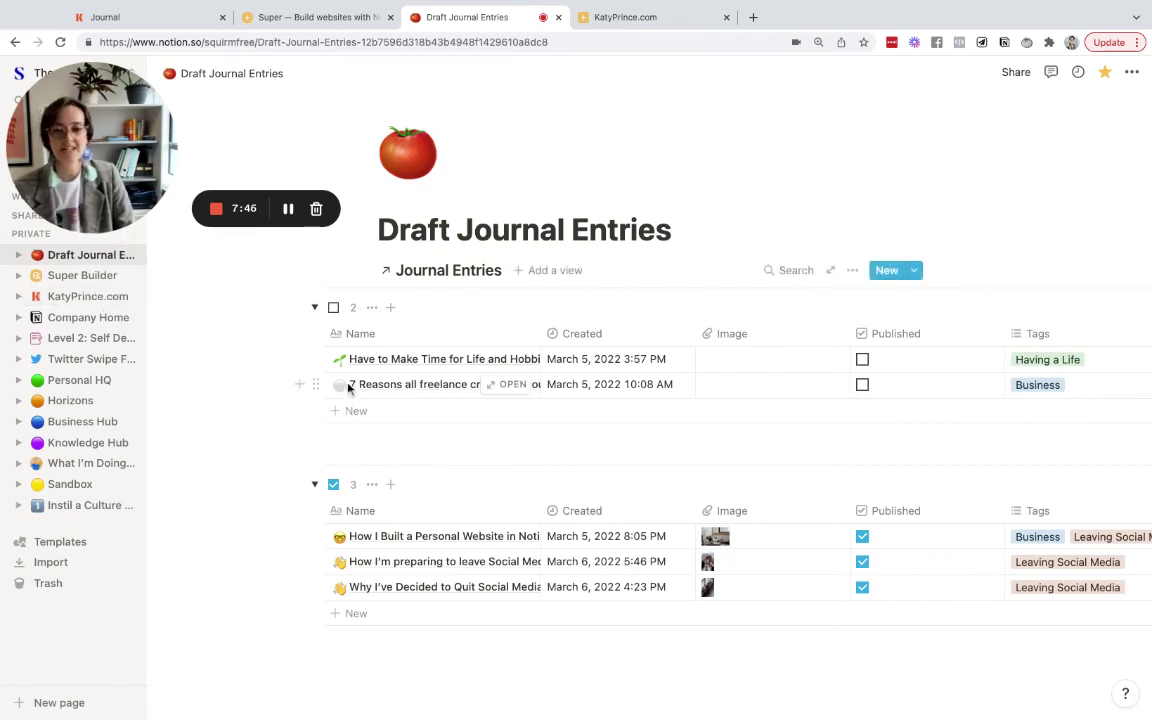
Open the unchecked draft 'Have to Make Time for Life and Hobbies when You're a Business Owner' and scroll through it.
click(478, 366)
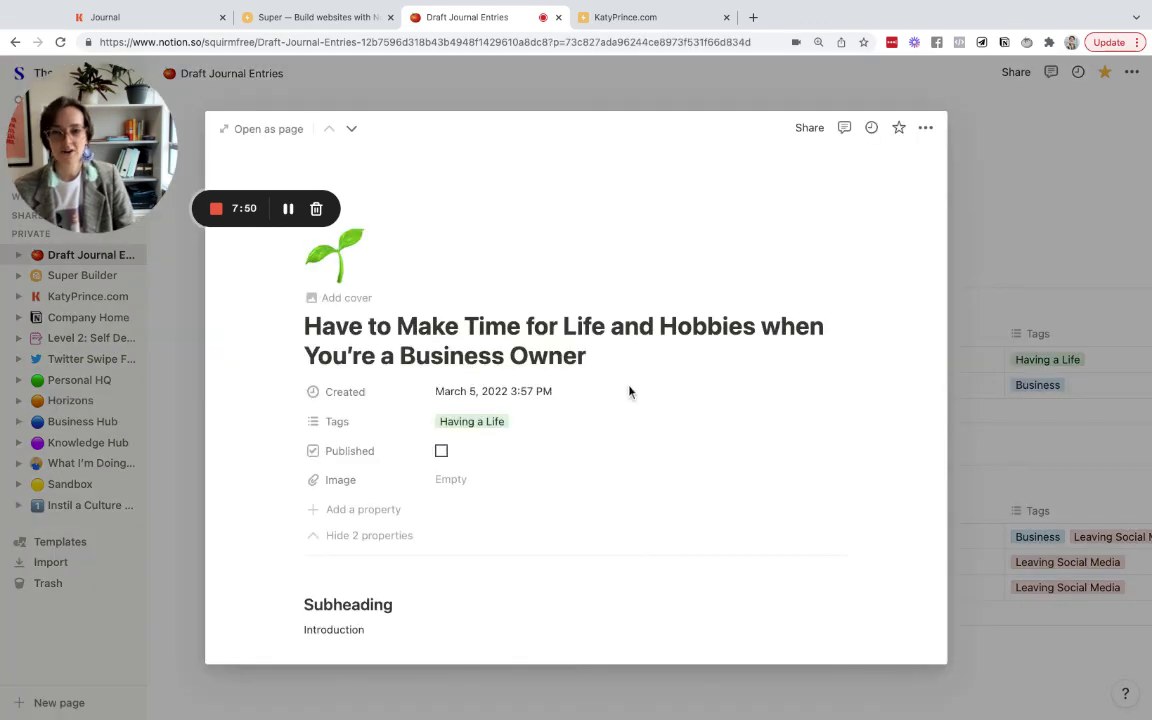
scroll(629, 391, down, 5)
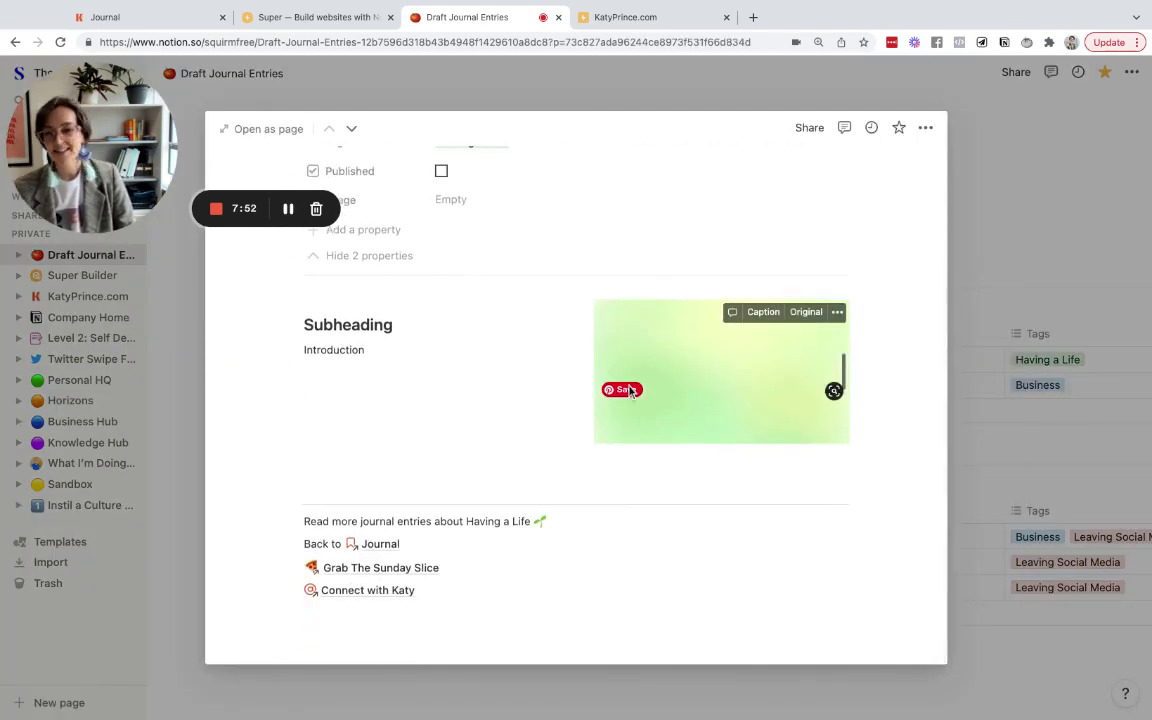
scroll(390, 390, up, 5)
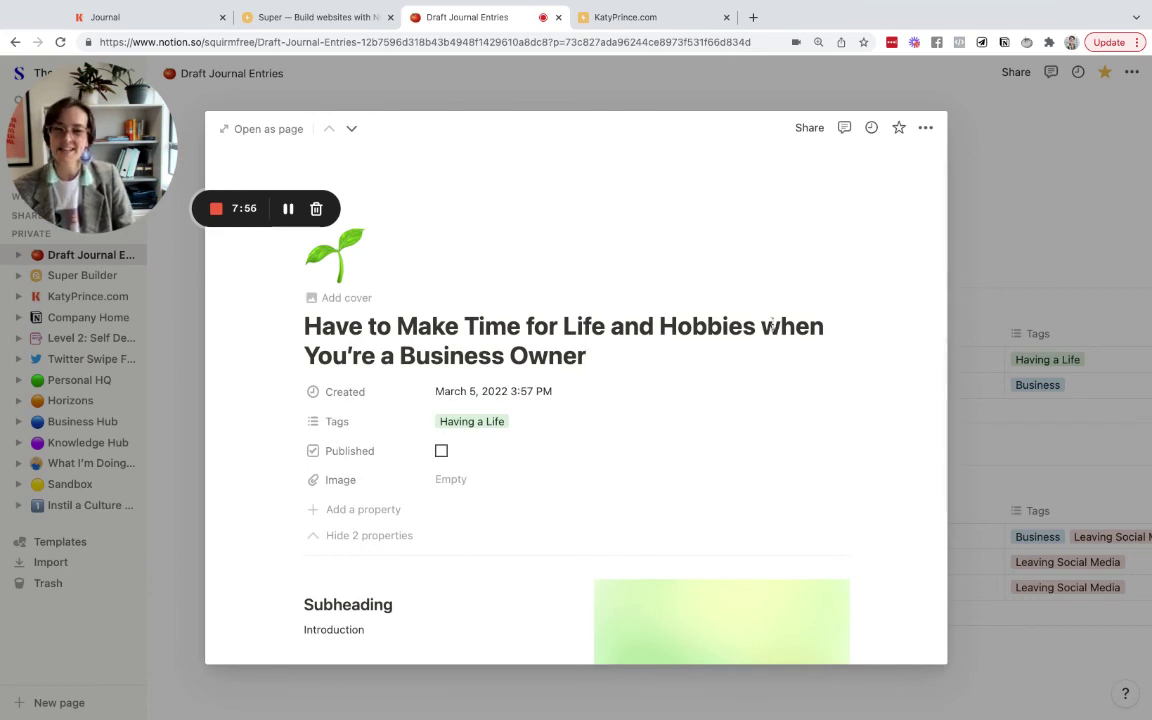
scroll(583, 365, down, 3)
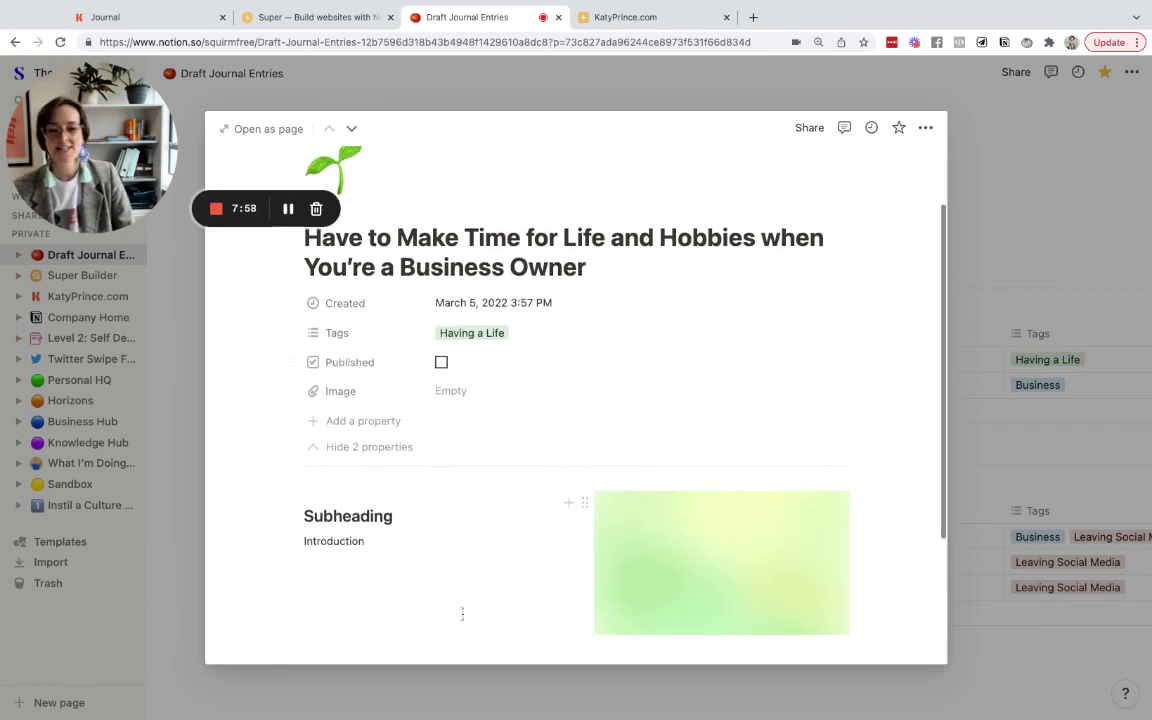